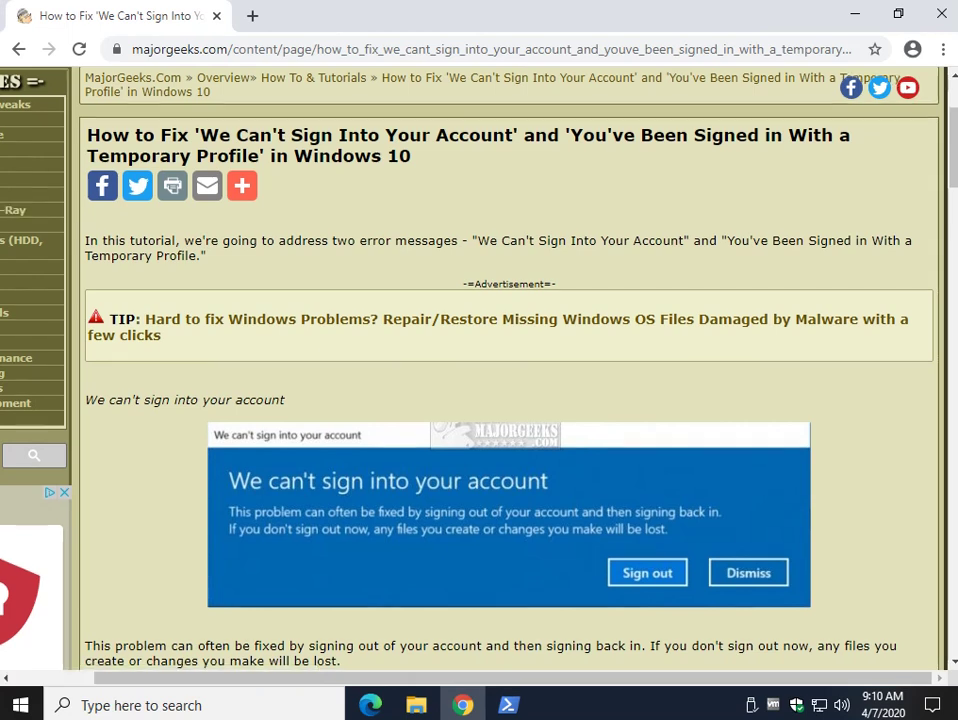
Open File Explorer and browse to the MajorGeeks profile folder inside Users on Local Disk (C:)
scroll(500, 400, down, 2)
scroll(500, 400, down, 2)
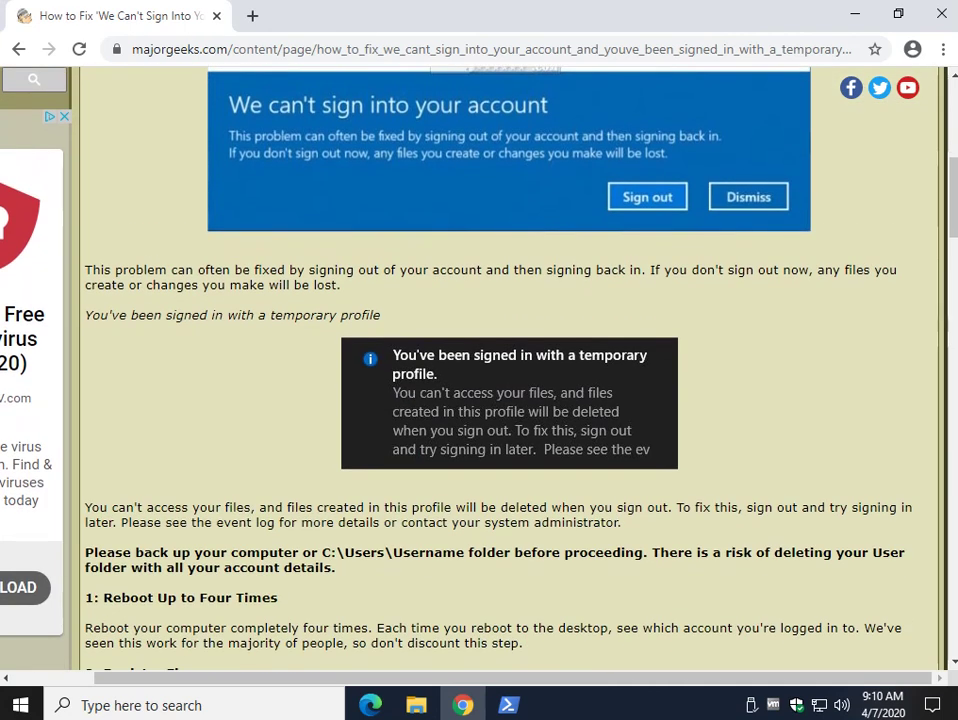
scroll(500, 400, down, 1)
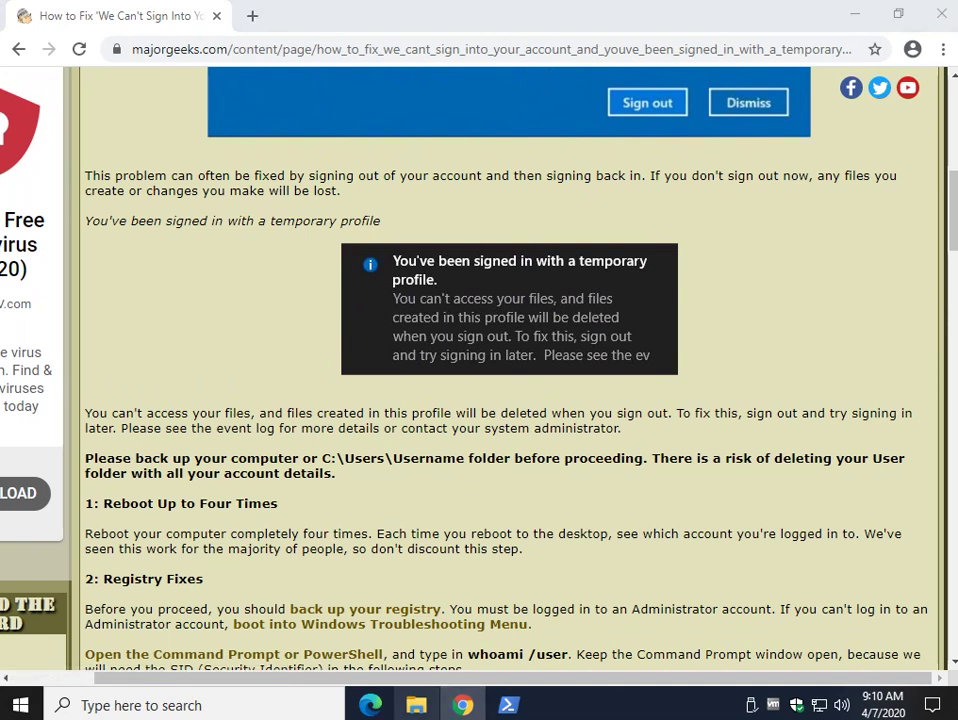
key(super+e)
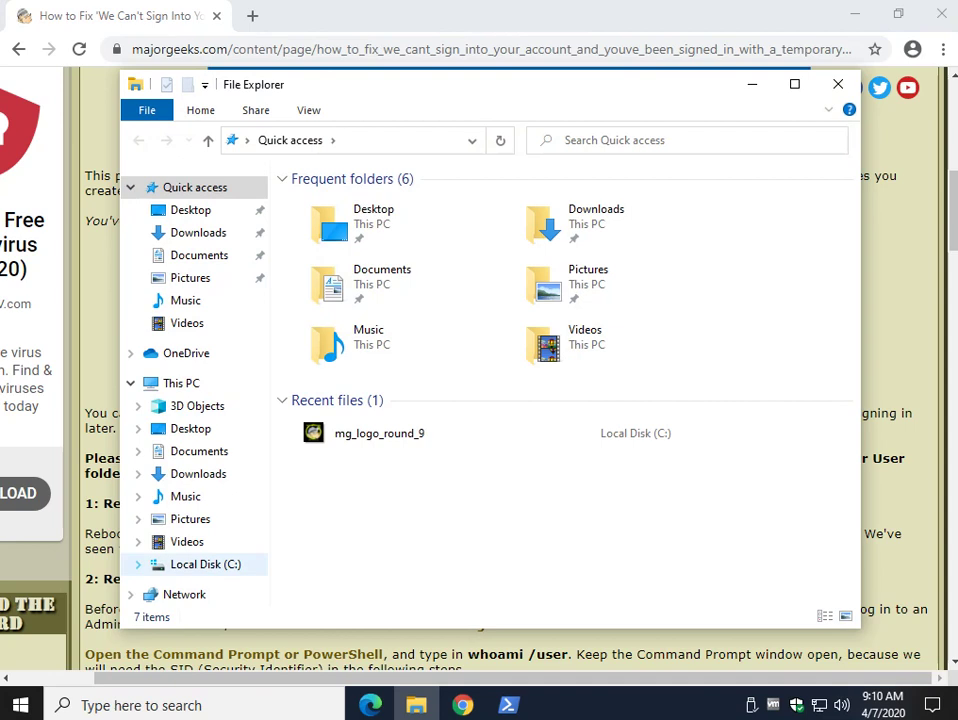
click(138, 564)
scroll(200, 504, down, 1)
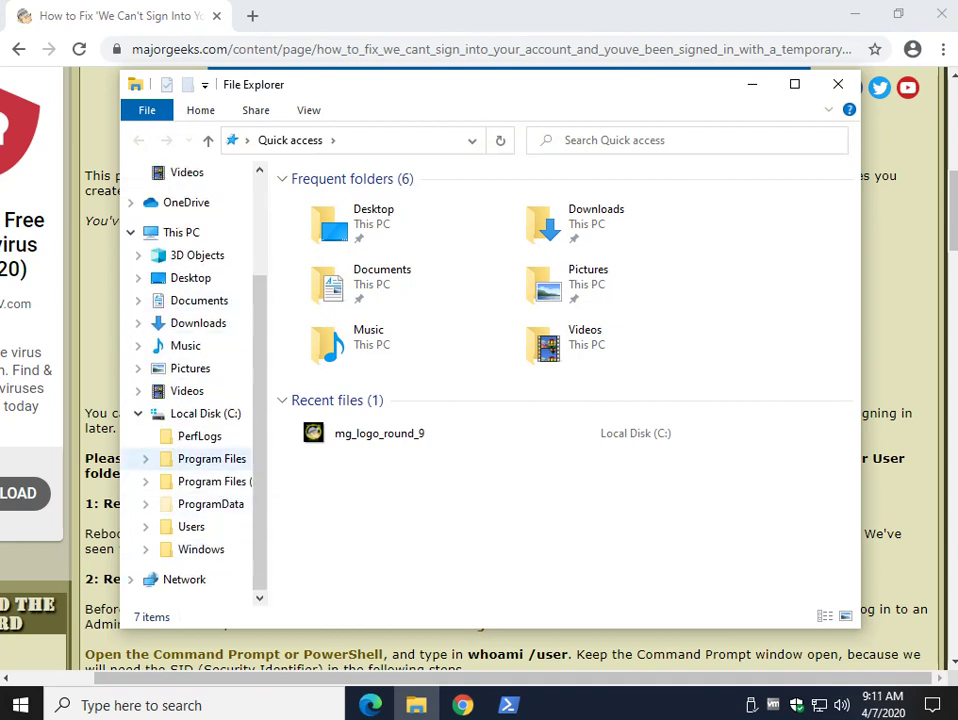
click(145, 526)
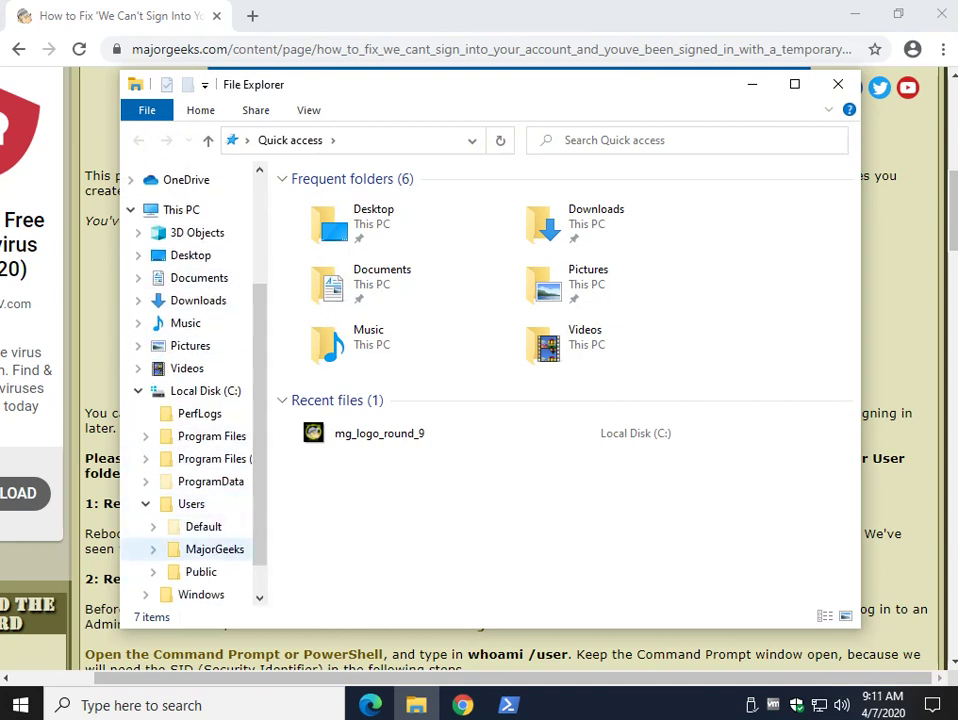
click(212, 549)
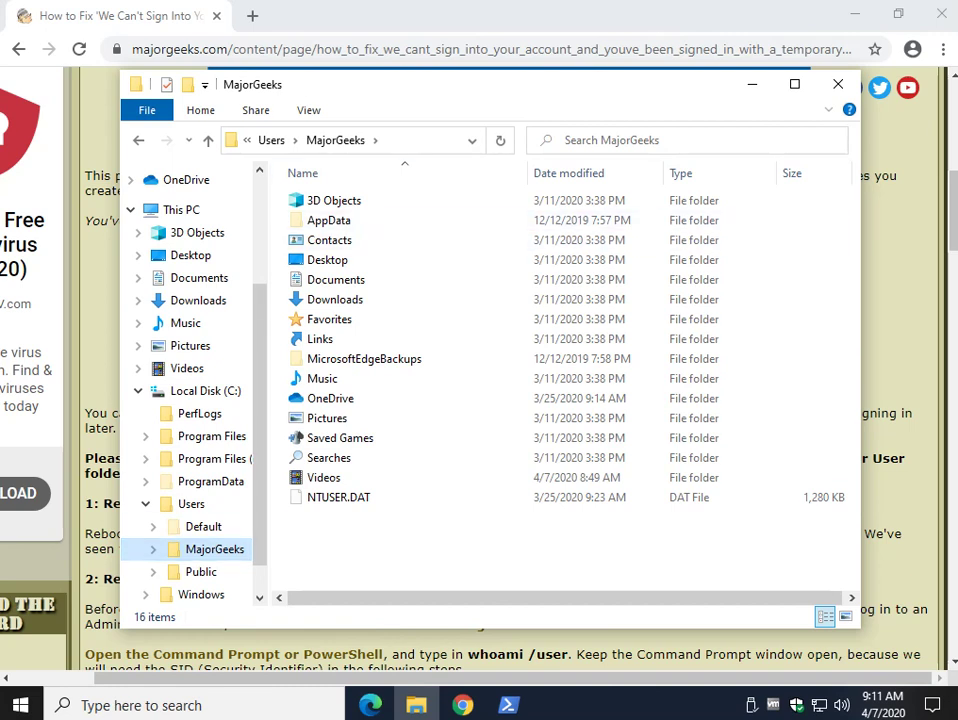
Look through the General and View settings in Folder Options and close the dialog without changes
click(308, 110)
click(828, 160)
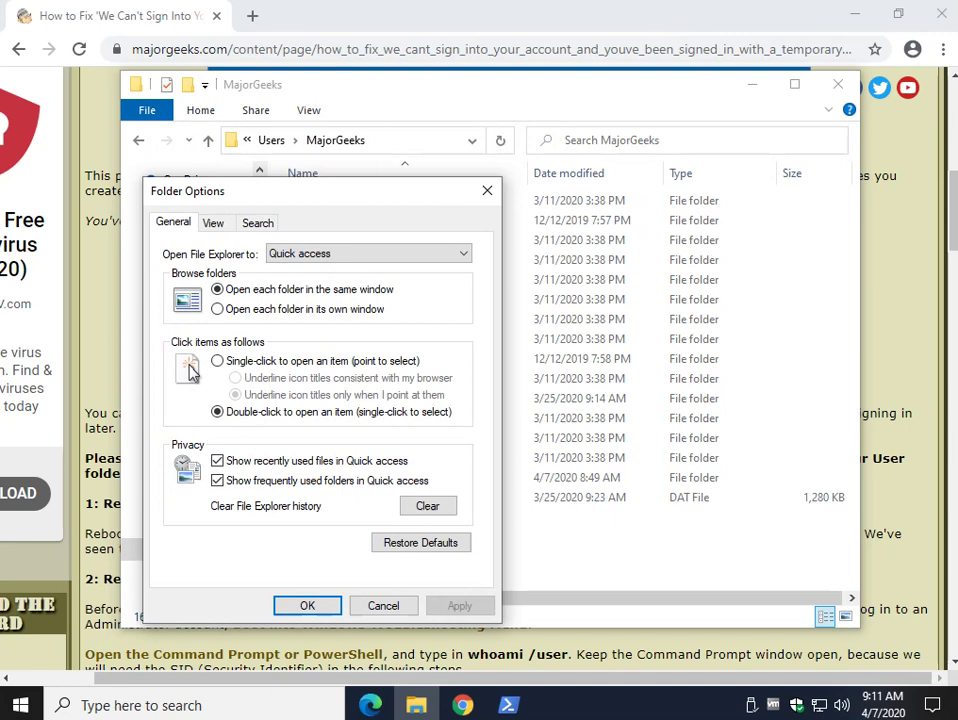
click(487, 190)
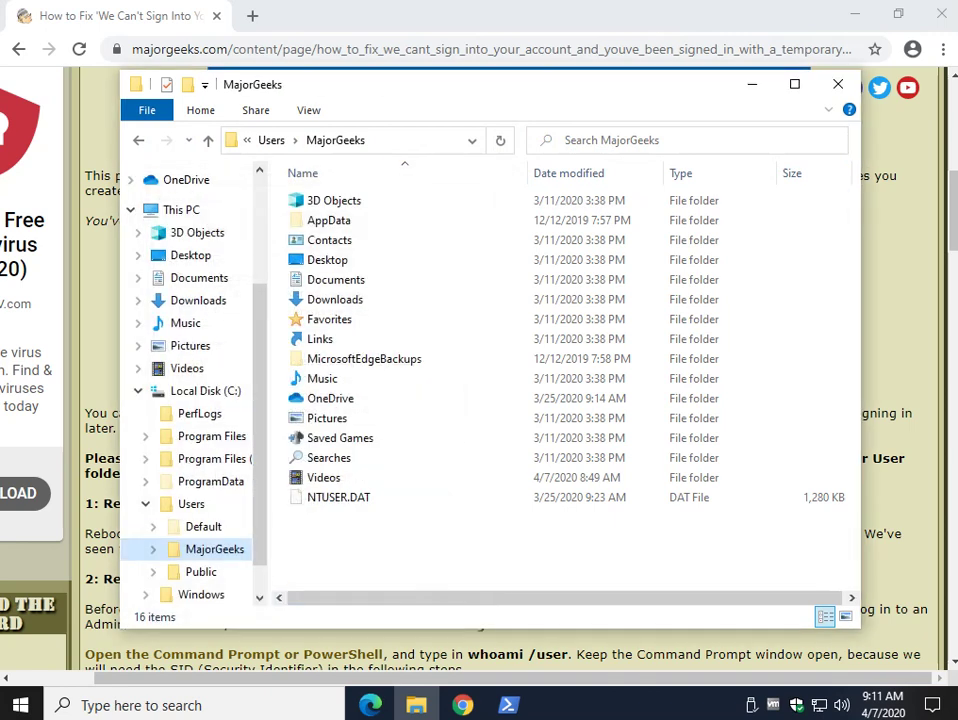
click(308, 110)
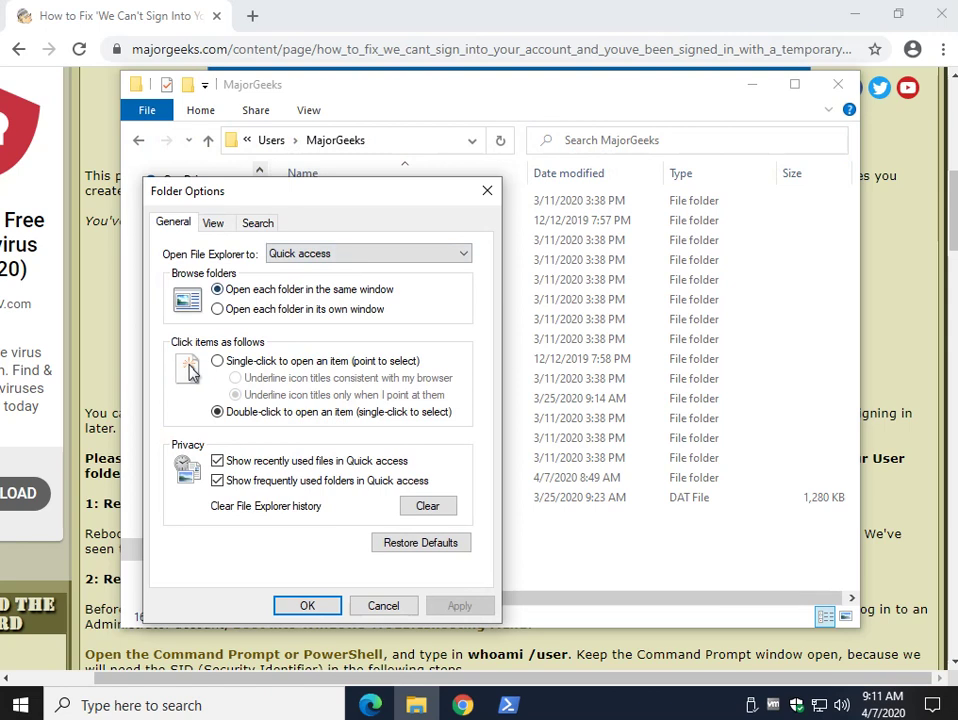
click(213, 222)
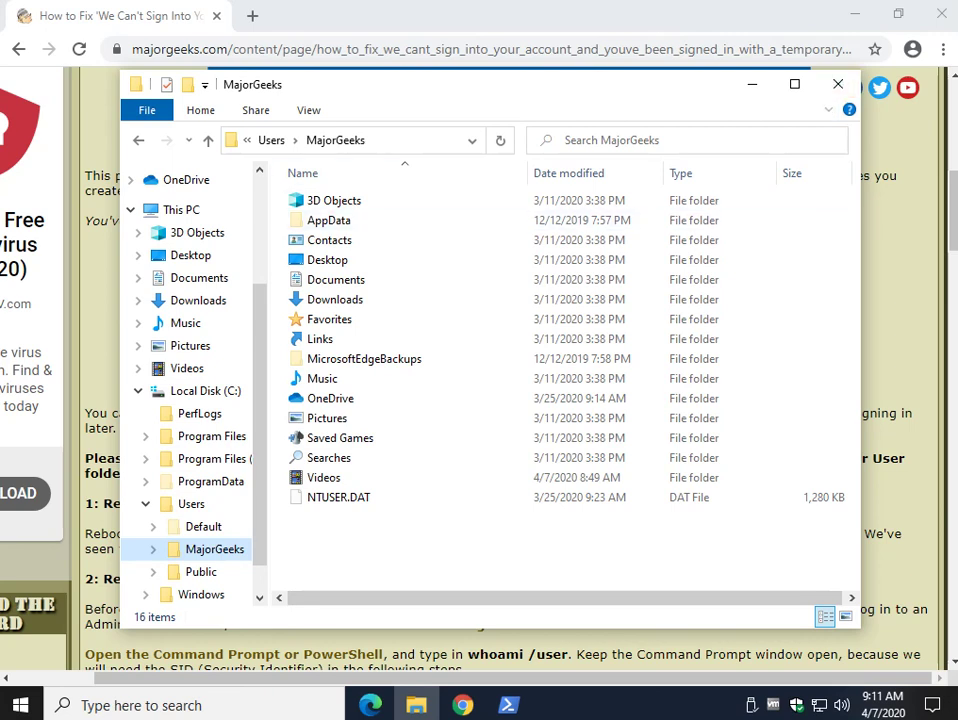
Show the full path of the MajorGeeks user folder and minimize File Explorer
drag(455, 86, 461, 39)
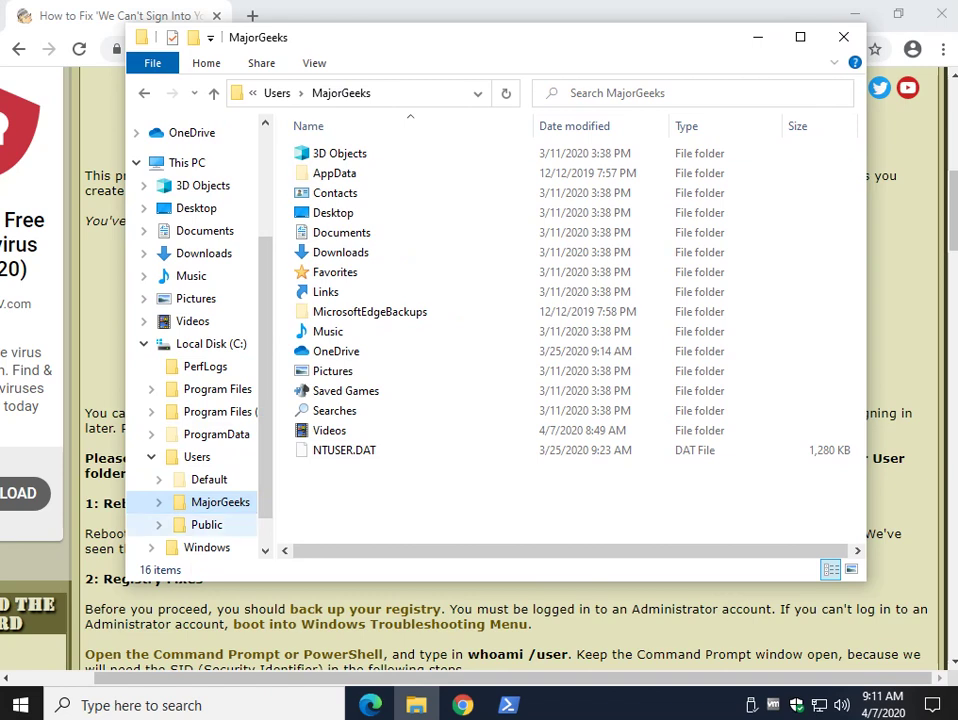
click(418, 93)
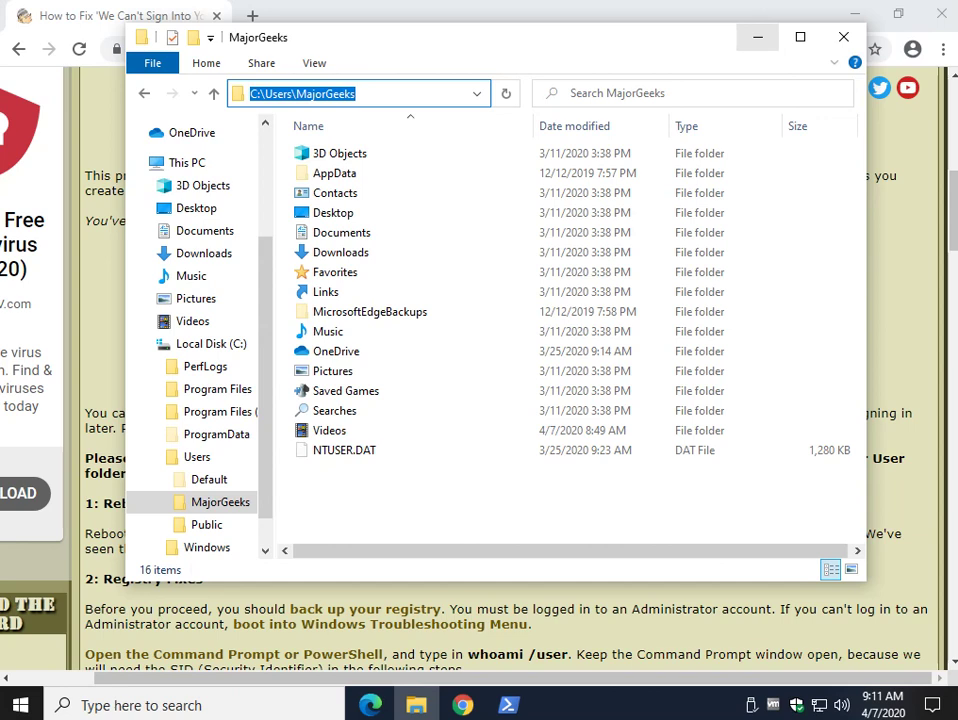
click(757, 37)
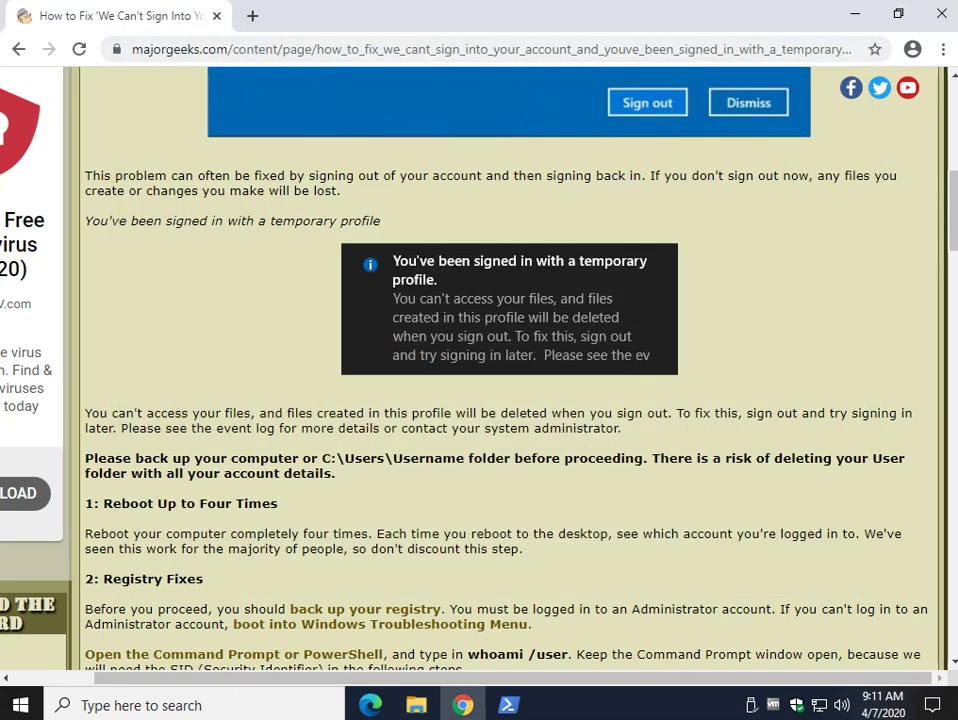
Close the Windows PowerShell window that is already running
mouse_move(508, 705)
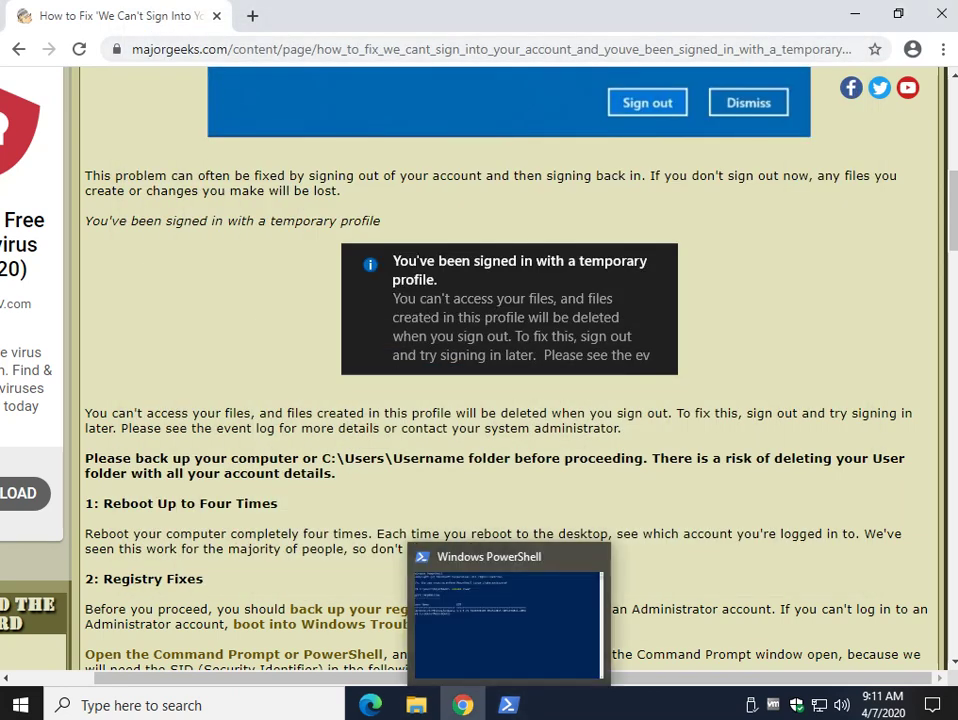
click(508, 705)
key(alt+F4)
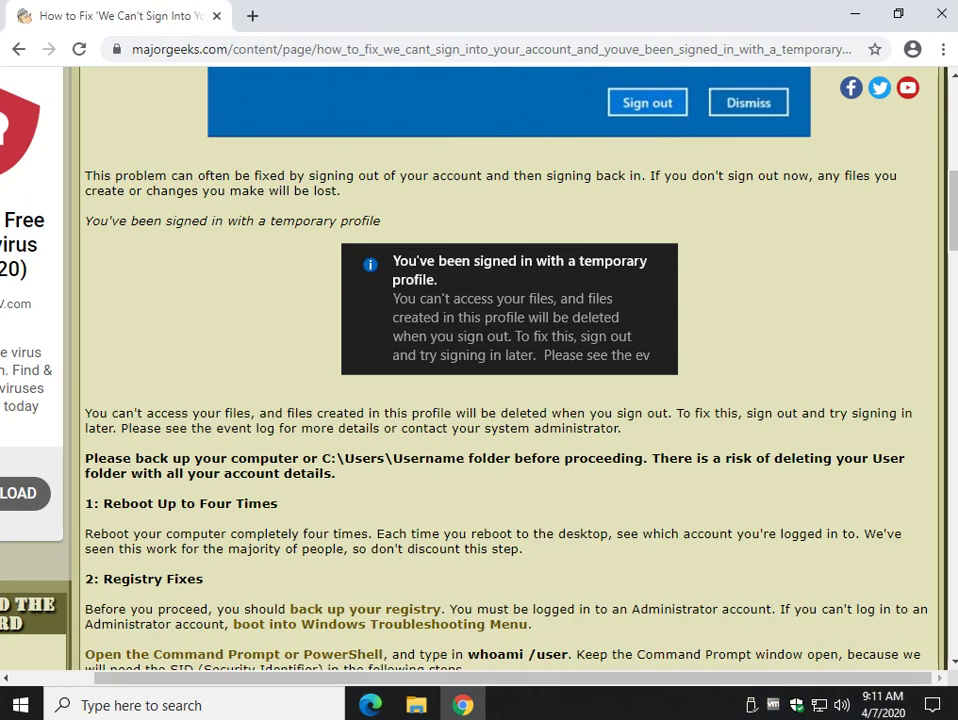
Copy the command whoami /user from the Registry Fixes section of the article
scroll(510, 370, down, 2)
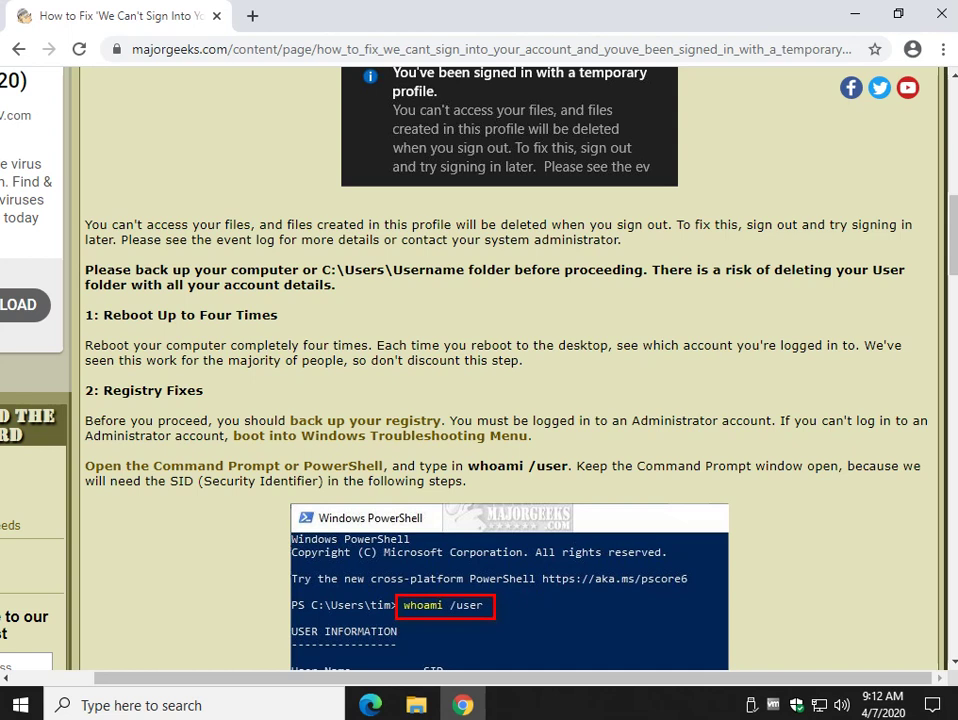
scroll(510, 370, down, 3)
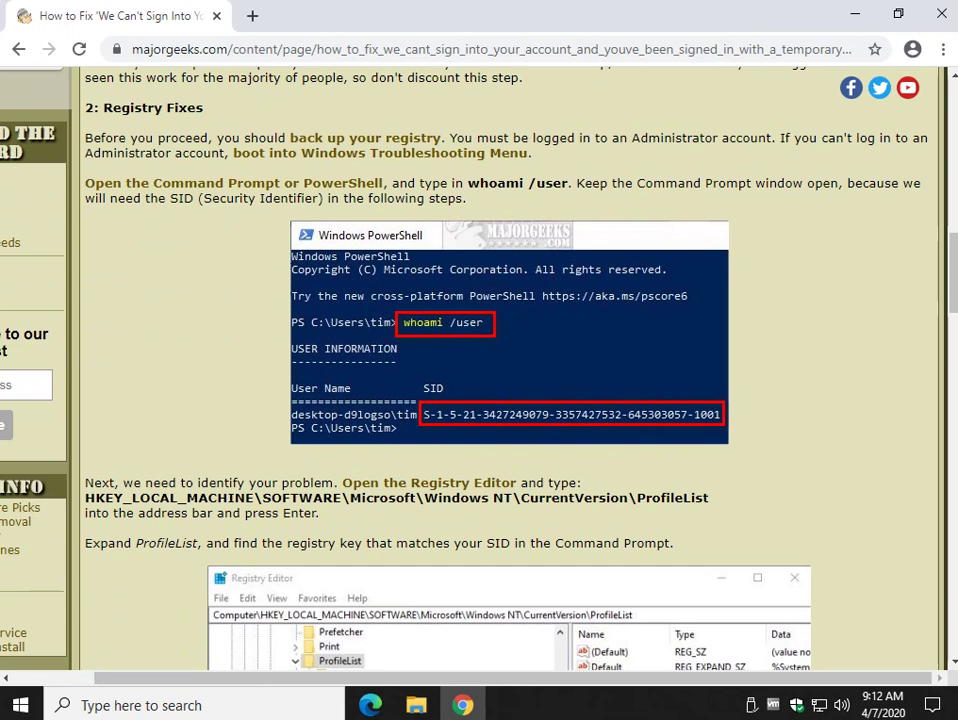
drag(468, 183, 566, 184)
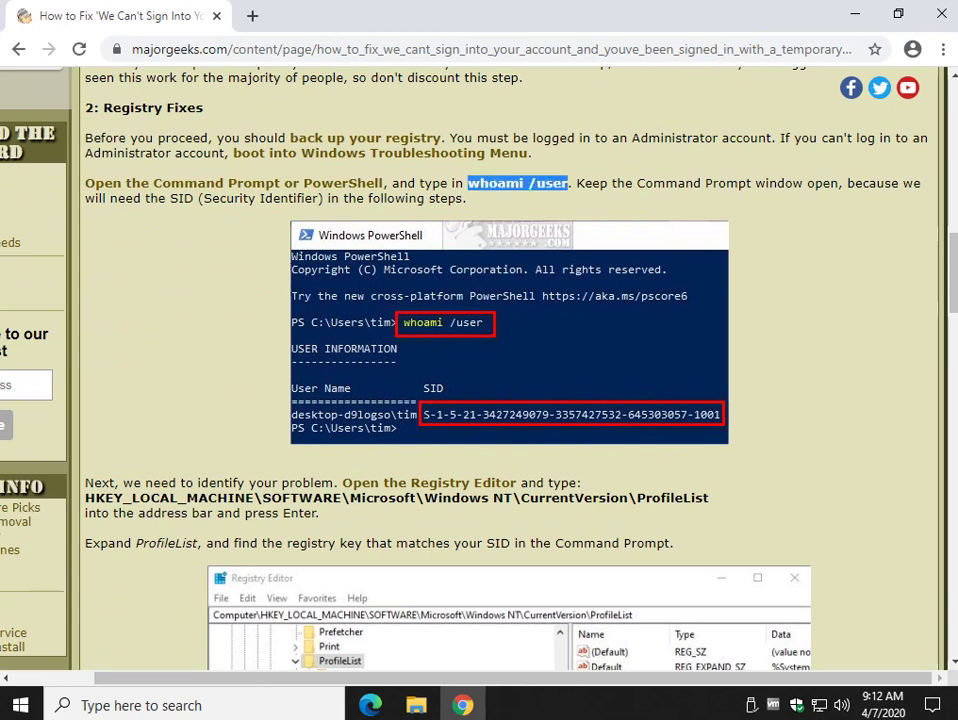
right_click(562, 185)
click(598, 199)
Open a new Windows PowerShell window without administrator rights
key(super+x)
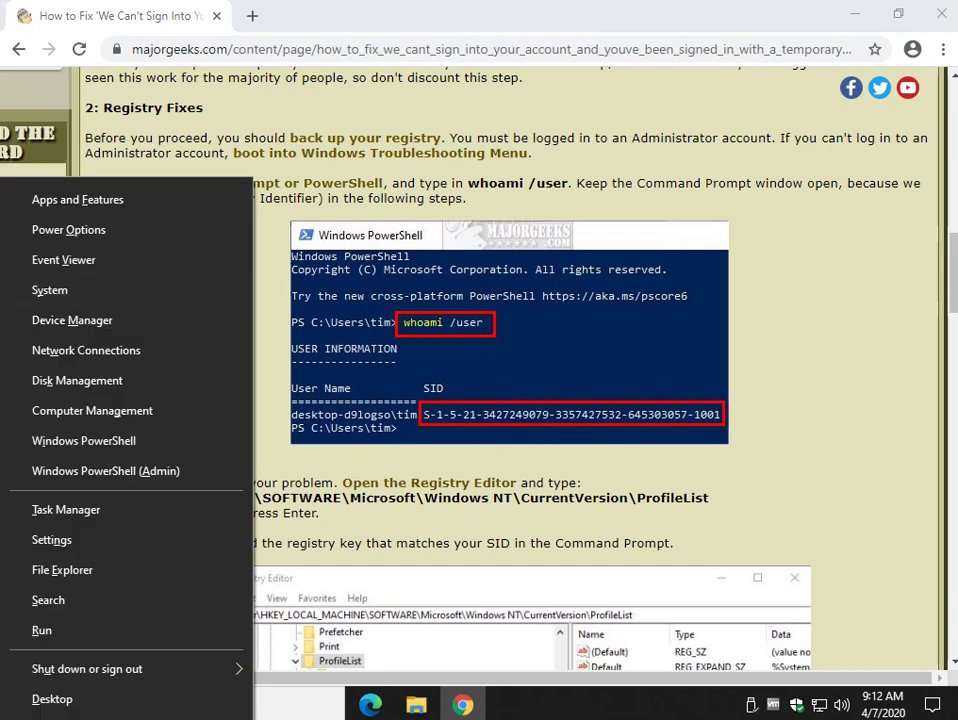
key(Down)
key(Down)
key(Down)
key(Down)
key(Down)
key(Down)
key(Down)
key(Down)
key(Down)
key(Return)
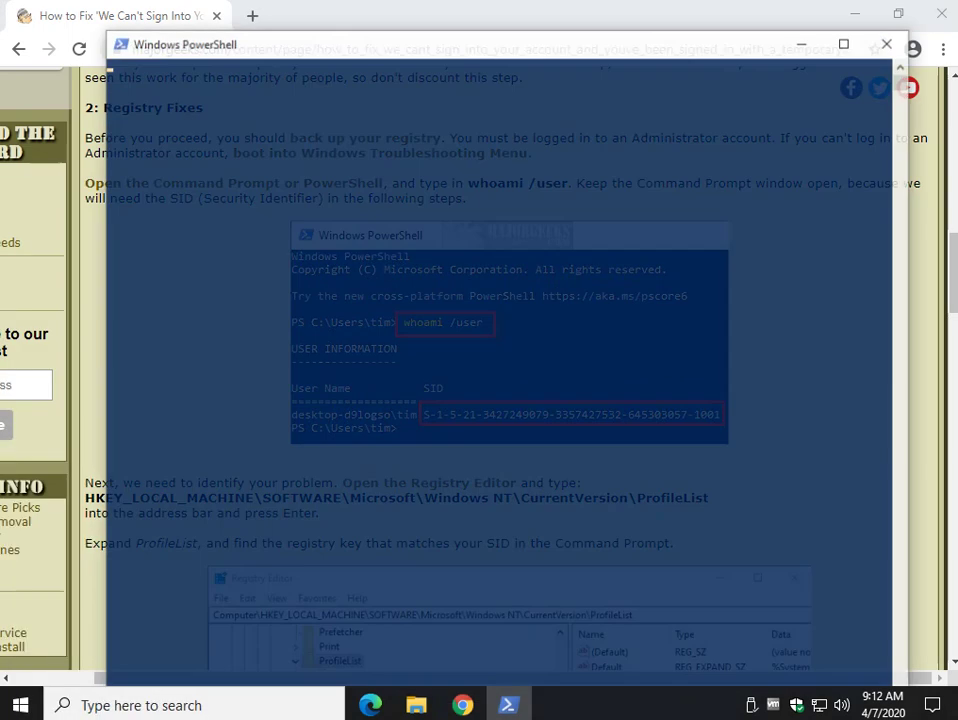
key(super)
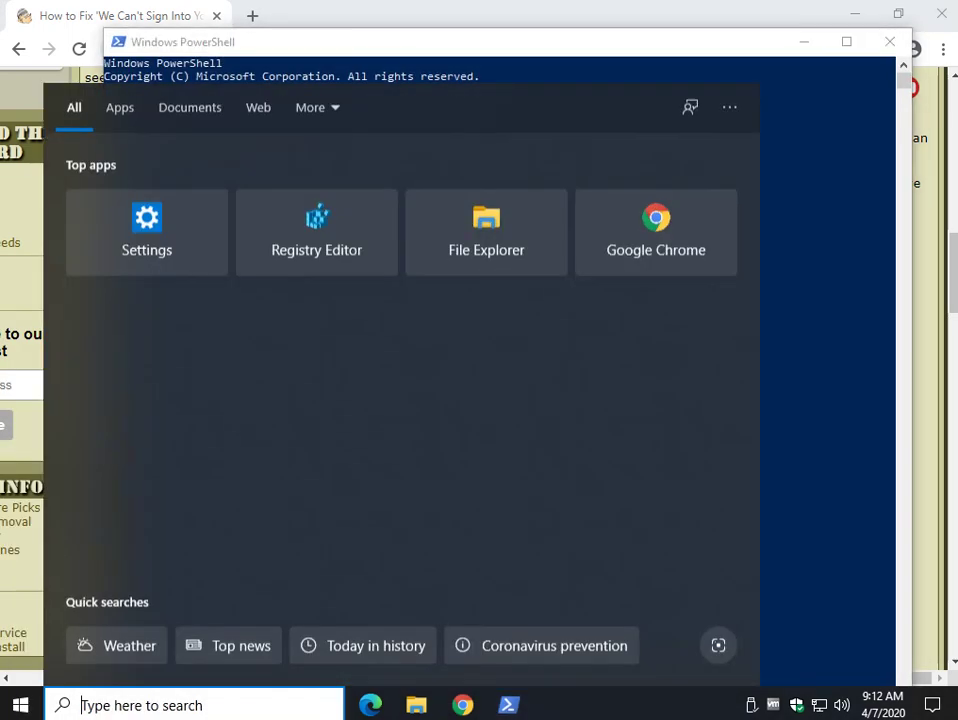
text(cmd)
key(Escape)
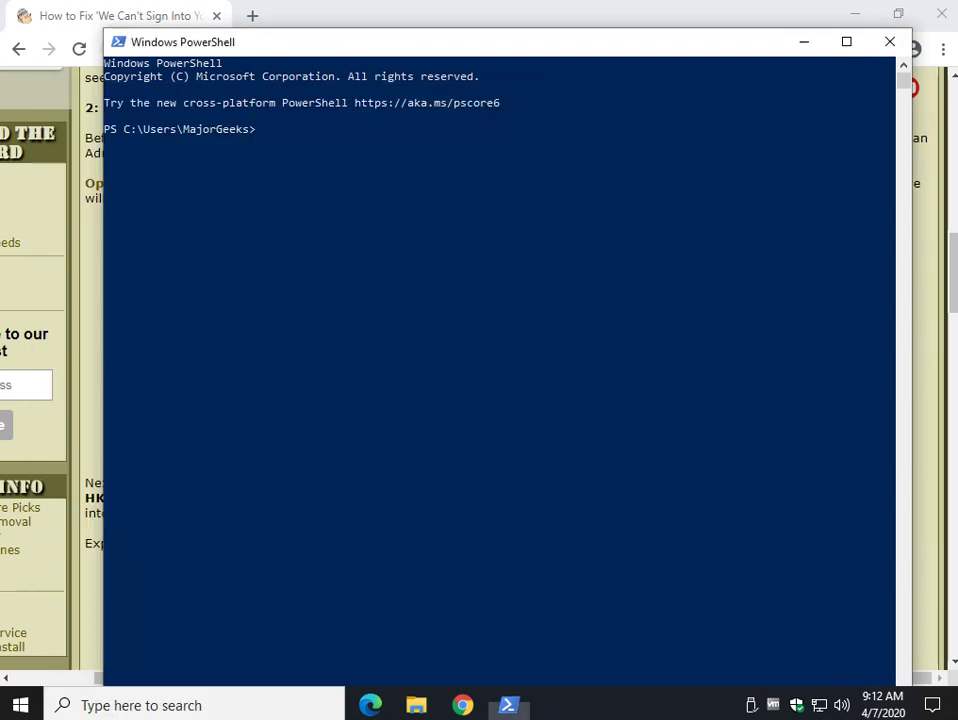
key(super)
scroll(170, 318, down, 10)
scroll(170, 318, down, 3)
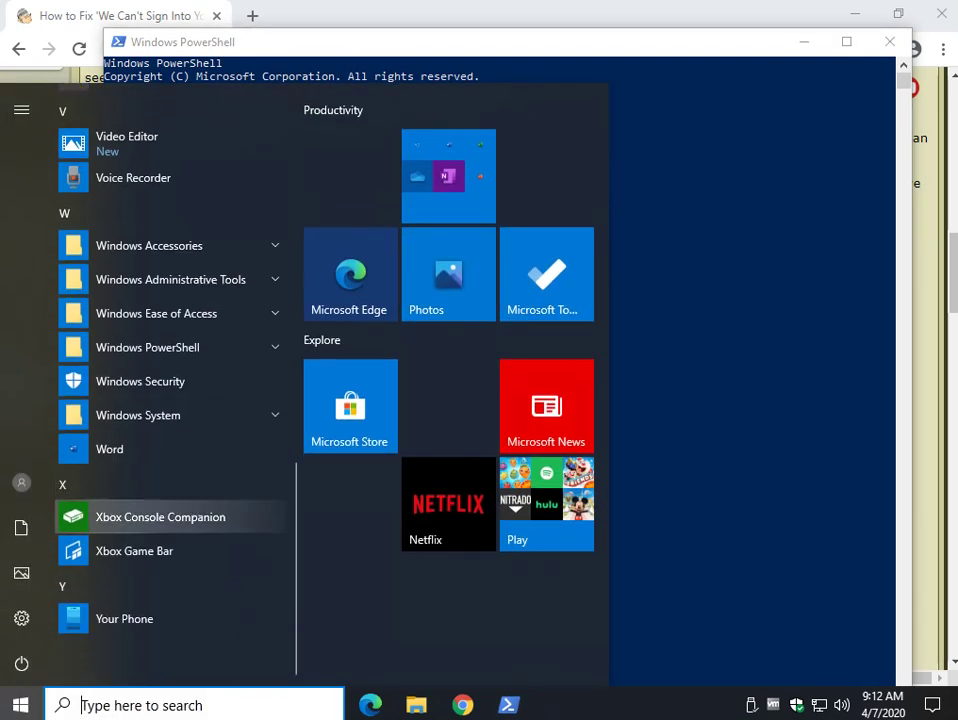
click(150, 415)
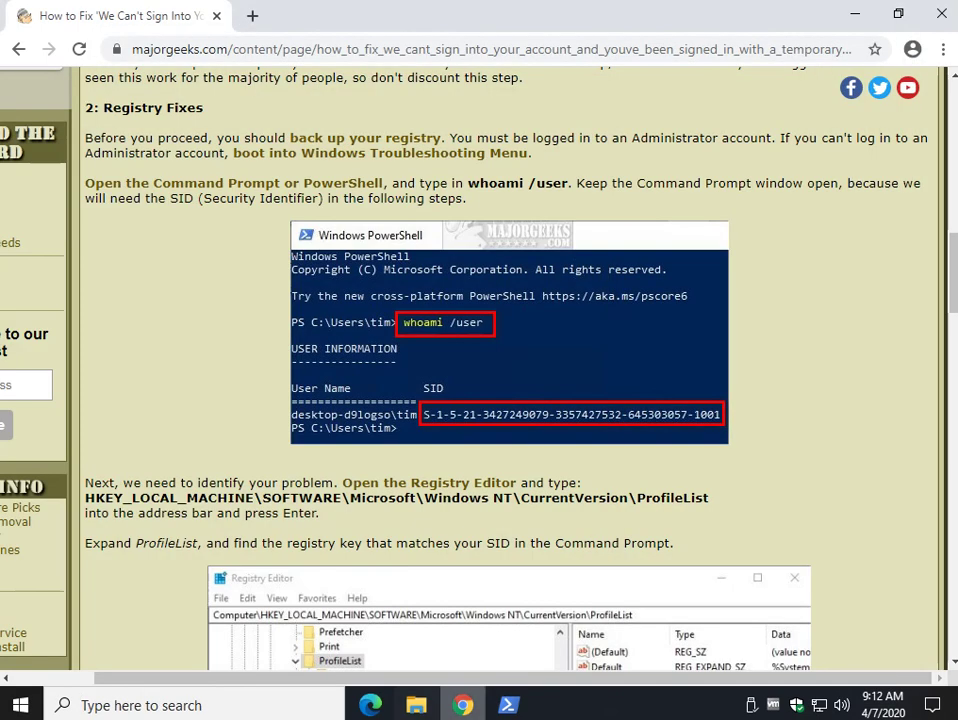
Switch to Windows PowerShell, move its window below the article's instructions and run the copied command whoami /user
click(508, 705)
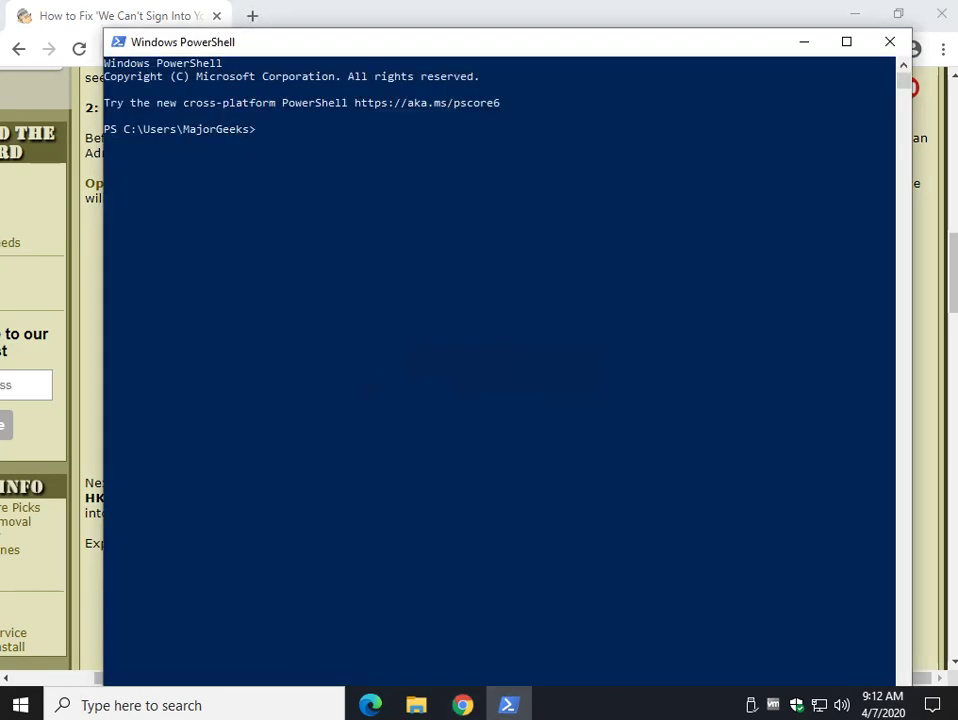
drag(476, 55, 465, 257)
key(ctrl+v)
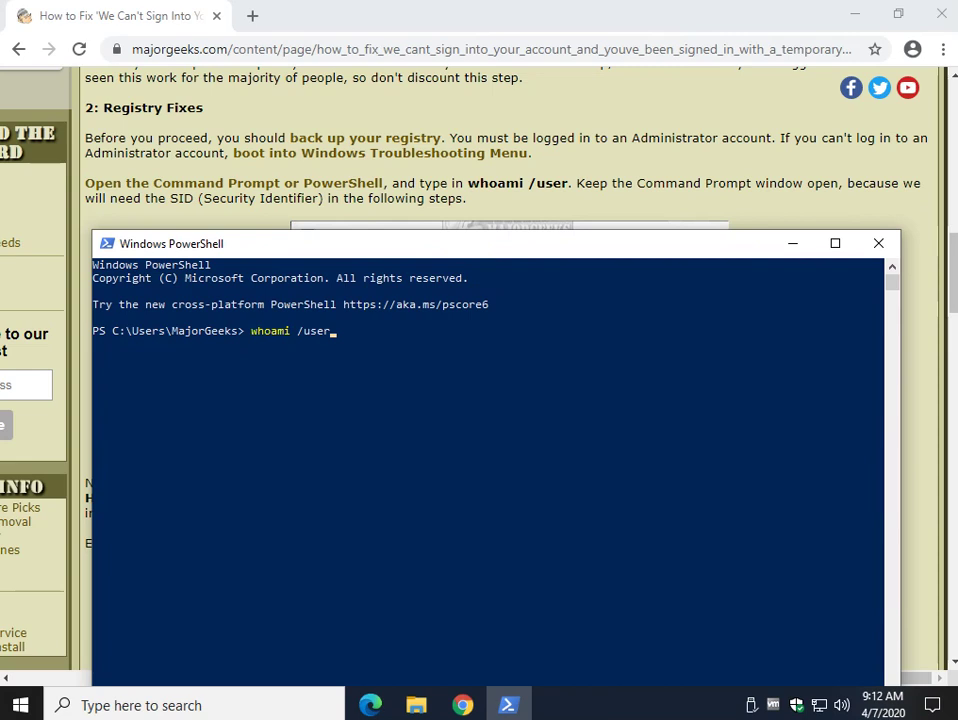
key(Return)
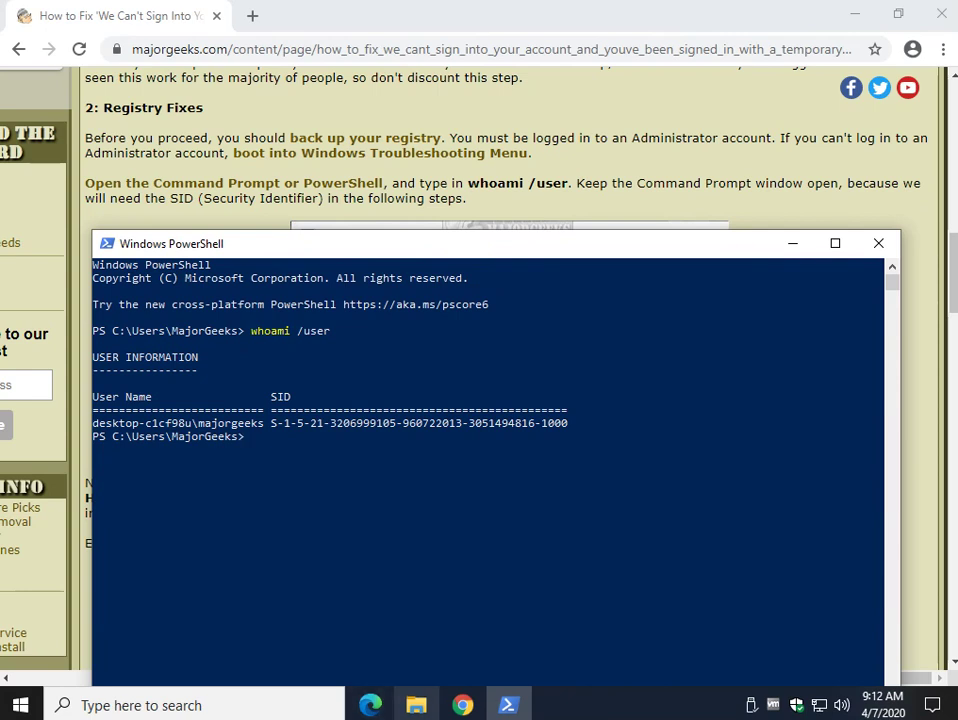
Highlight the user account's SID in the whoami output and minimize PowerShell, keeping it open
click(416, 705)
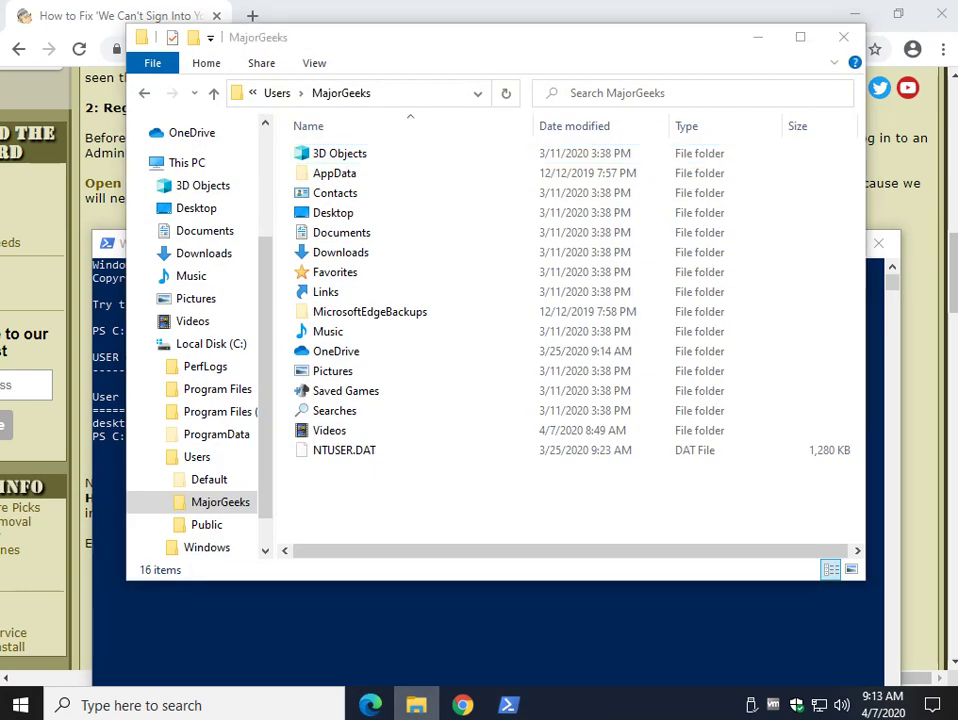
key(alt+Tab)
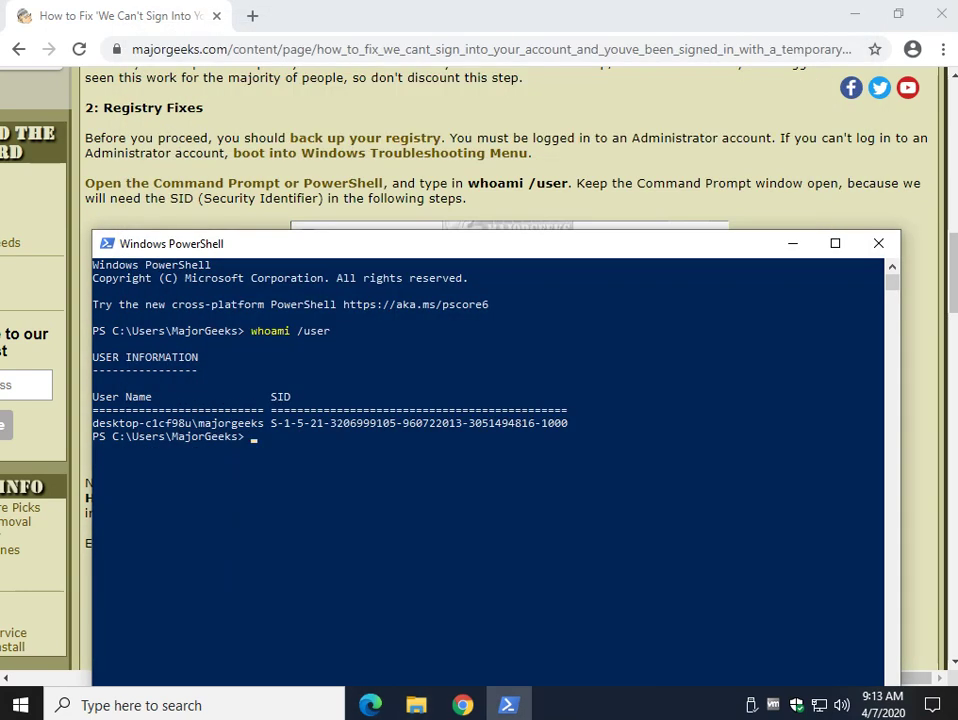
drag(198, 423, 570, 423)
click(227, 489)
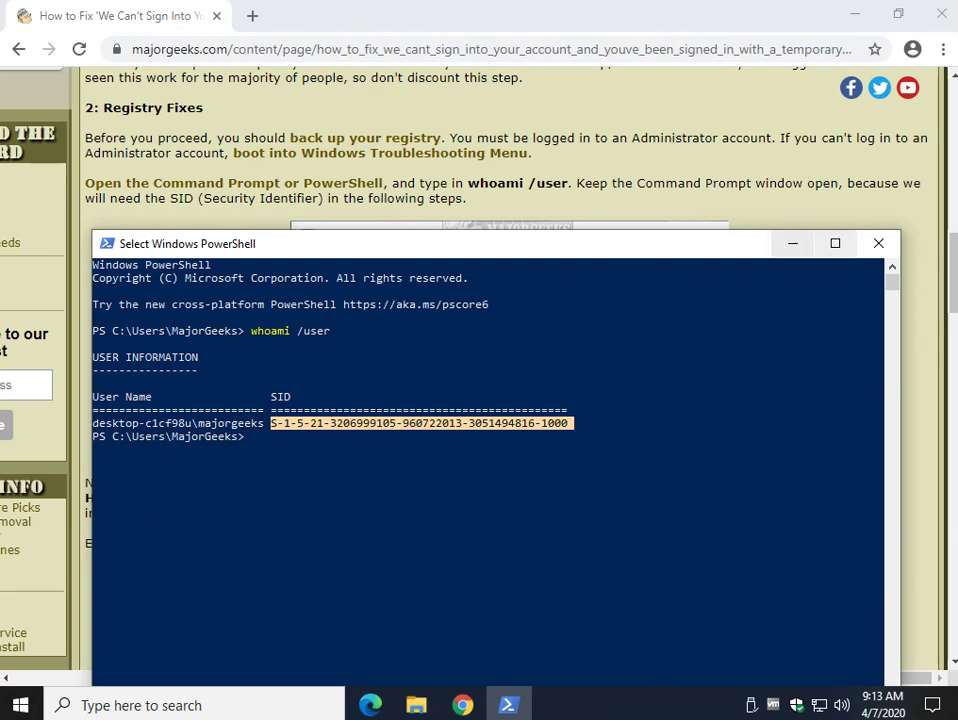
click(792, 243)
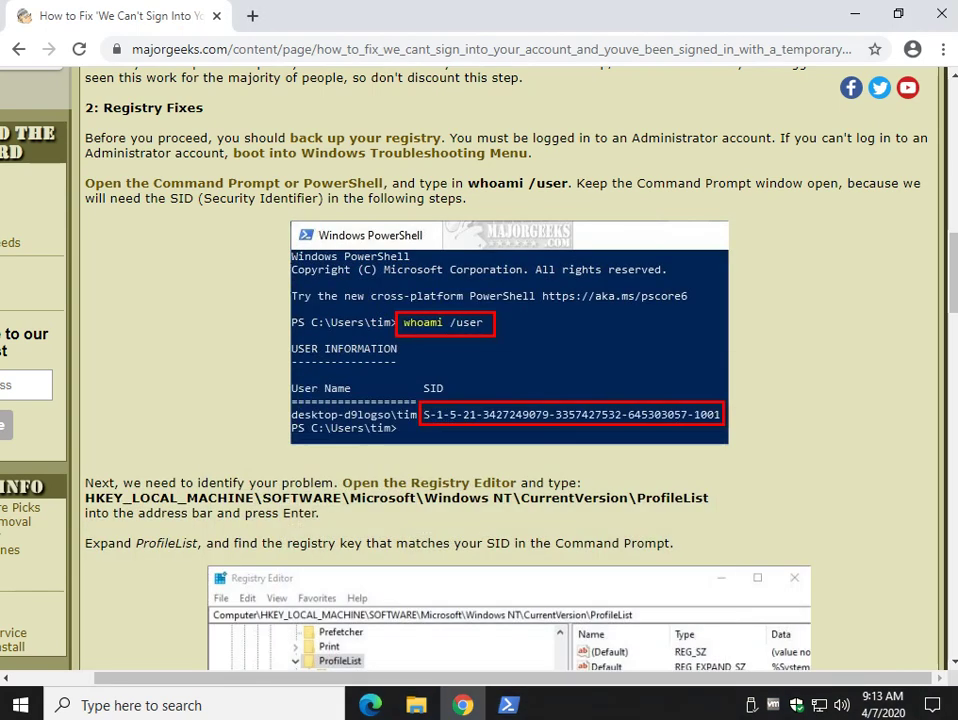
Copy the registry path HKEY_LOCAL_MACHINE\SOFTWARE\Microsoft\Windows NT\CurrentVersion\ProfileList from the article
scroll(792, 243, down, 1)
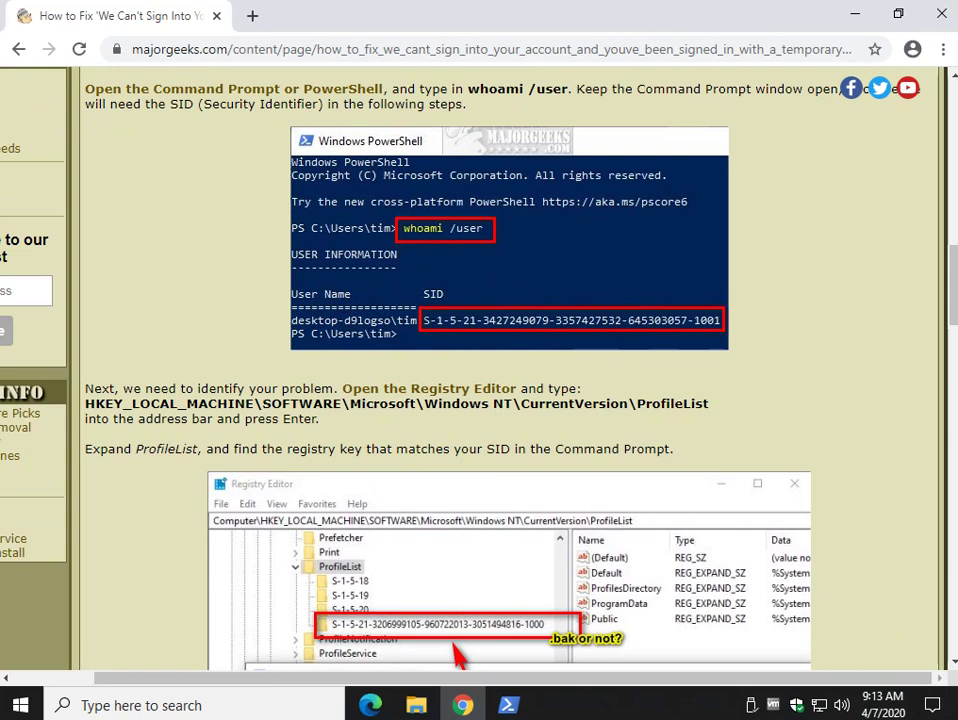
scroll(480, 360, down, 2)
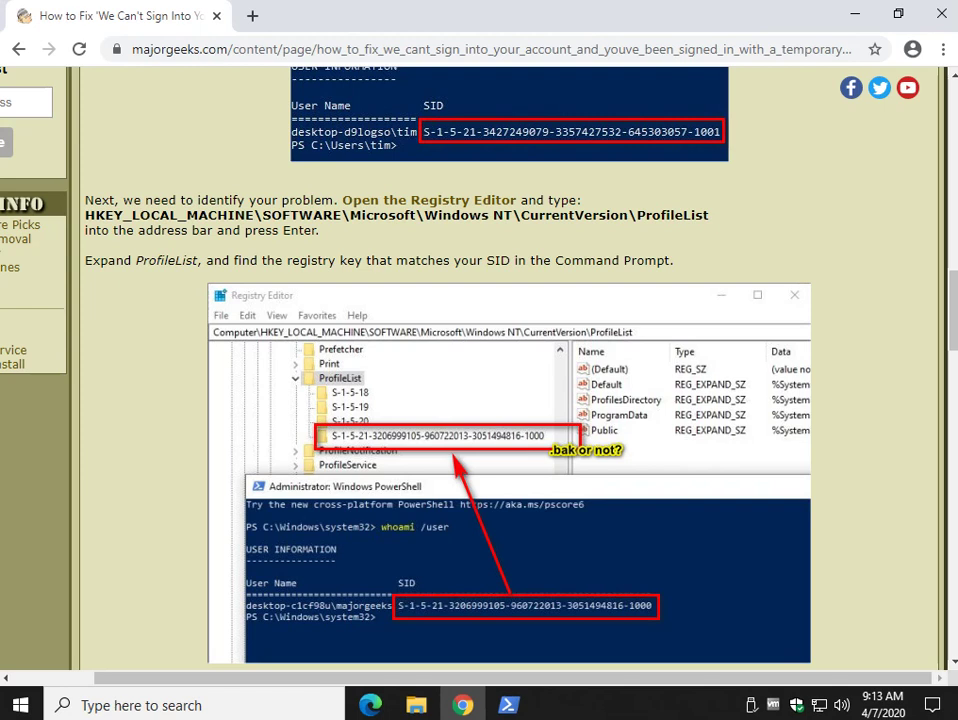
drag(85, 215, 710, 215)
key(ctrl+c)
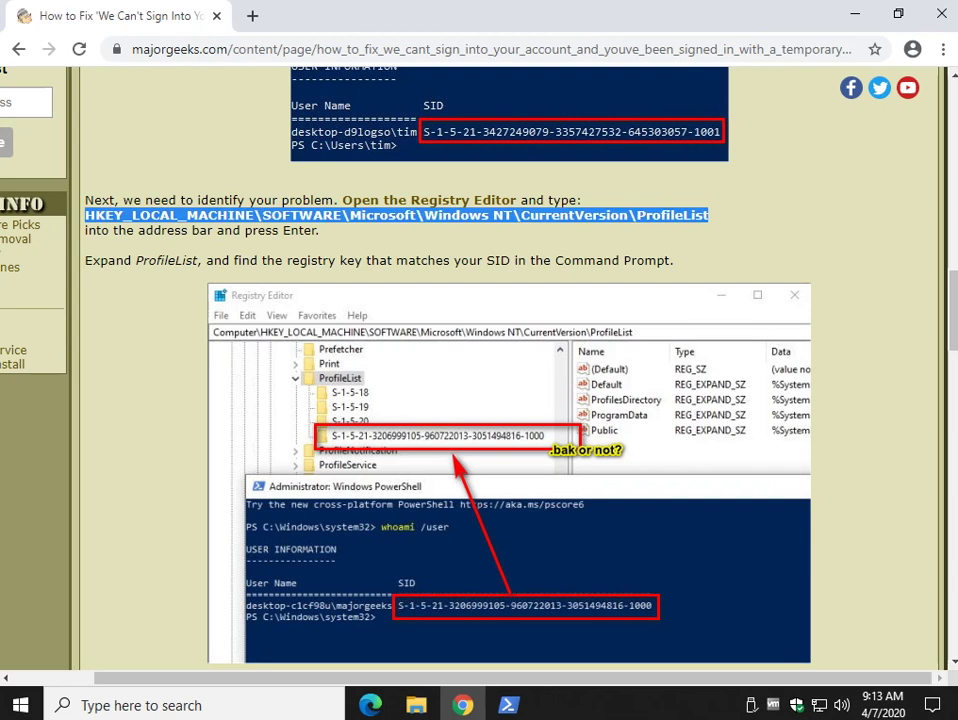
right_click(427, 234)
click(458, 238)
Open the Registry Editor with administrator approval and go to HKEY_LOCAL_MACHINE\SOFTWARE\Microsoft\Windows NT\CurrentVersion\ProfileList
key(super+r)
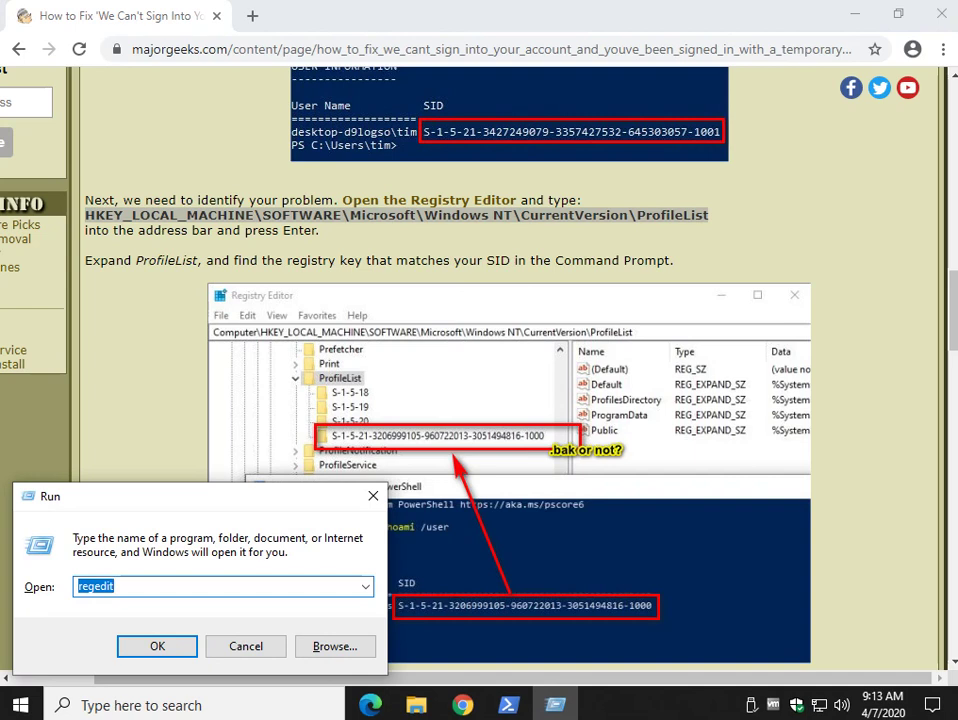
key(Return)
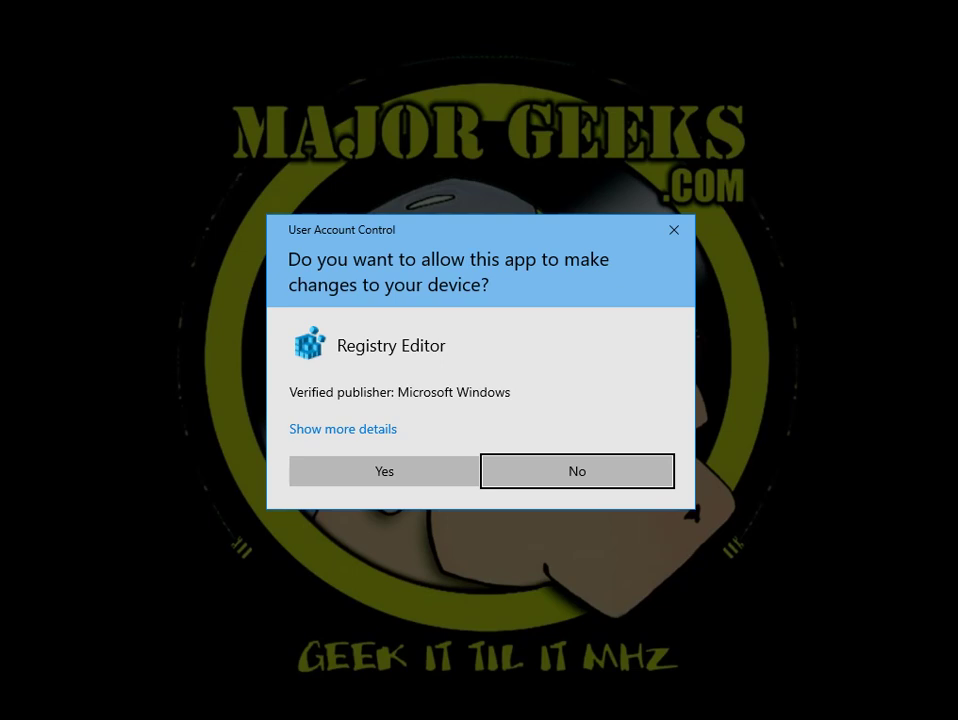
click(384, 471)
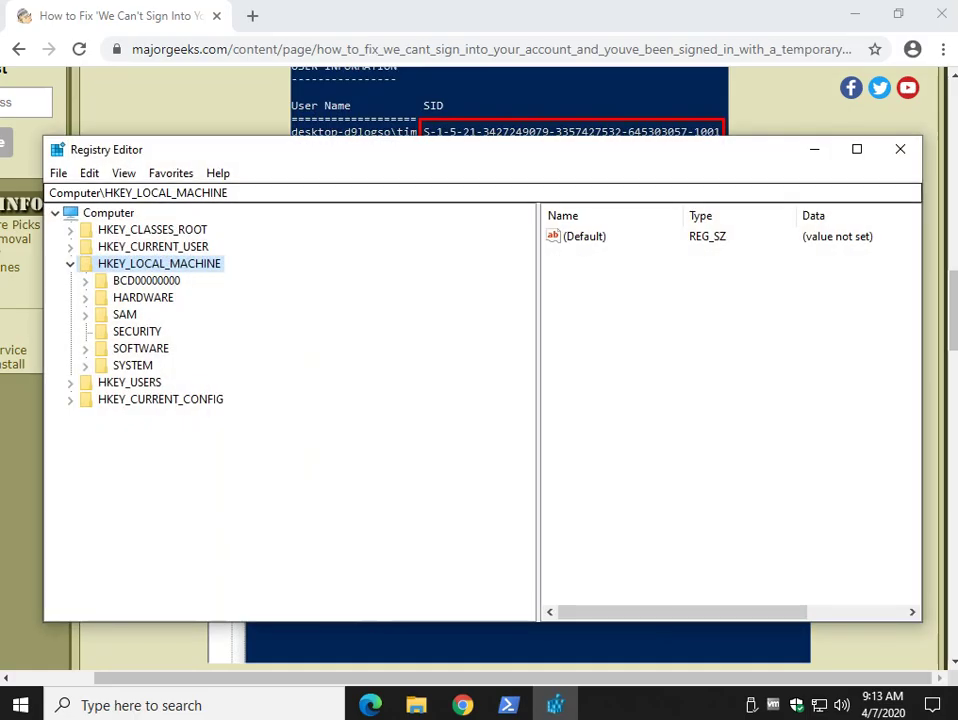
double_click(228, 192)
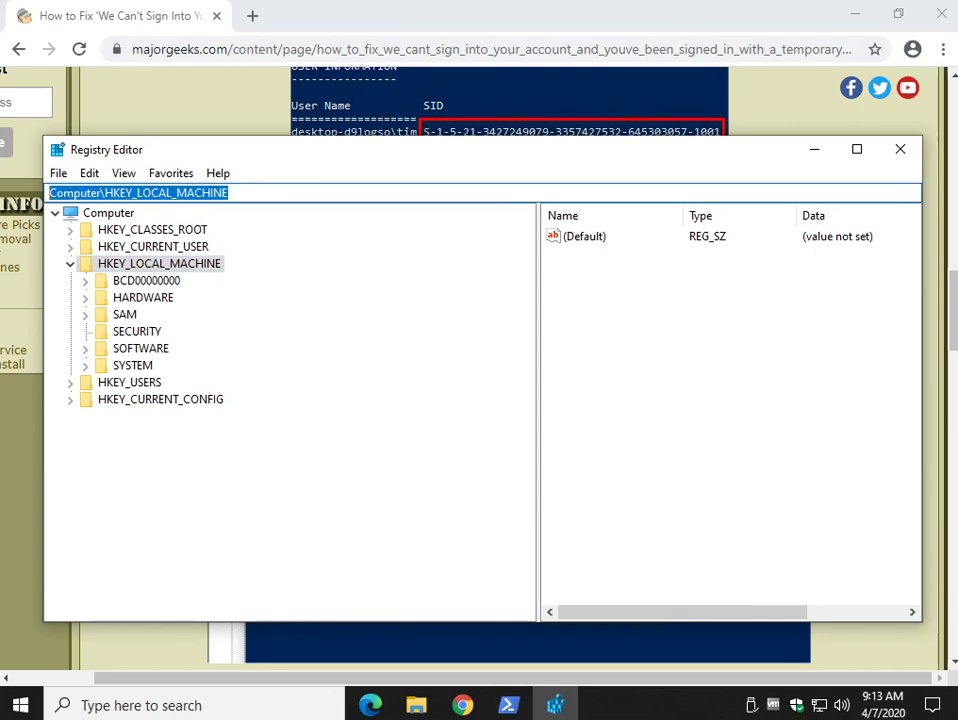
key(ctrl+v)
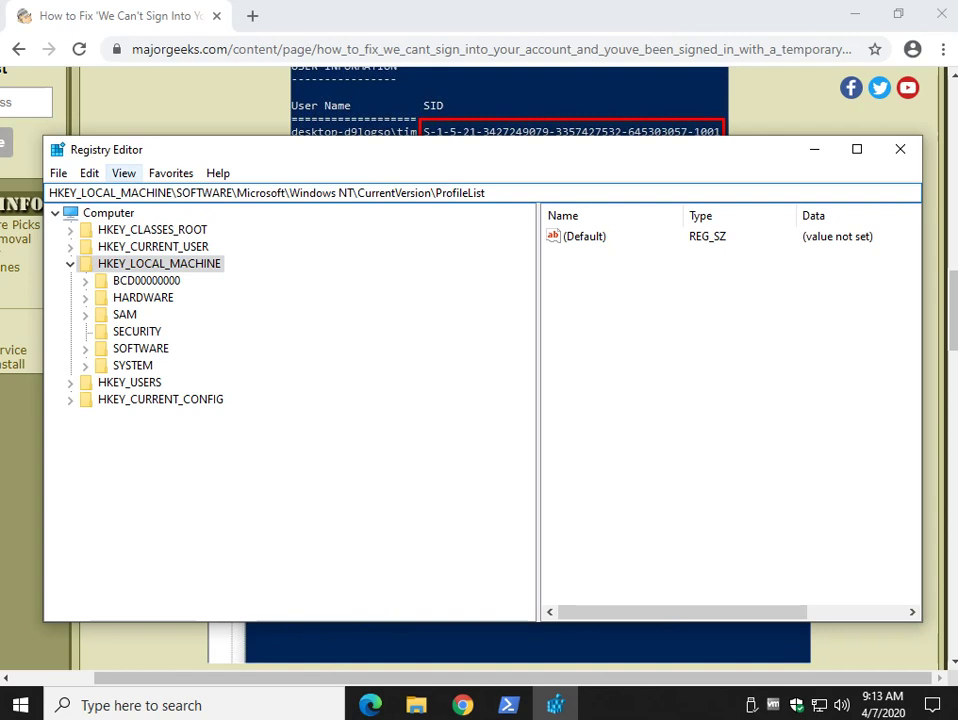
key(Return)
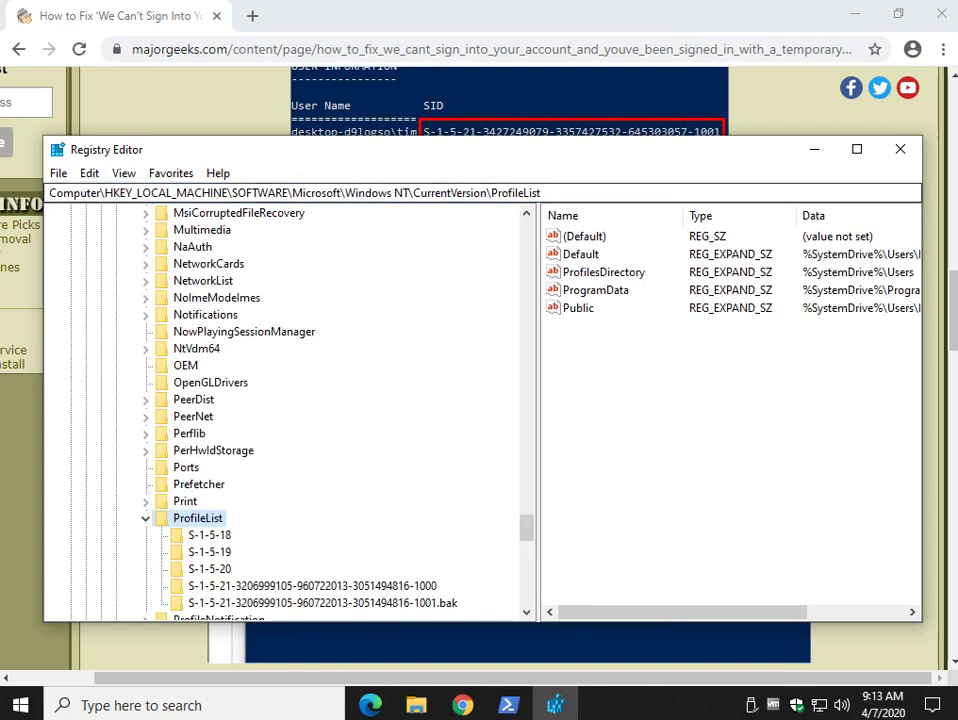
Compare the SID in the Windows PowerShell window with the ProfileList subkeys, returning to the Registry Editor
click(555, 705)
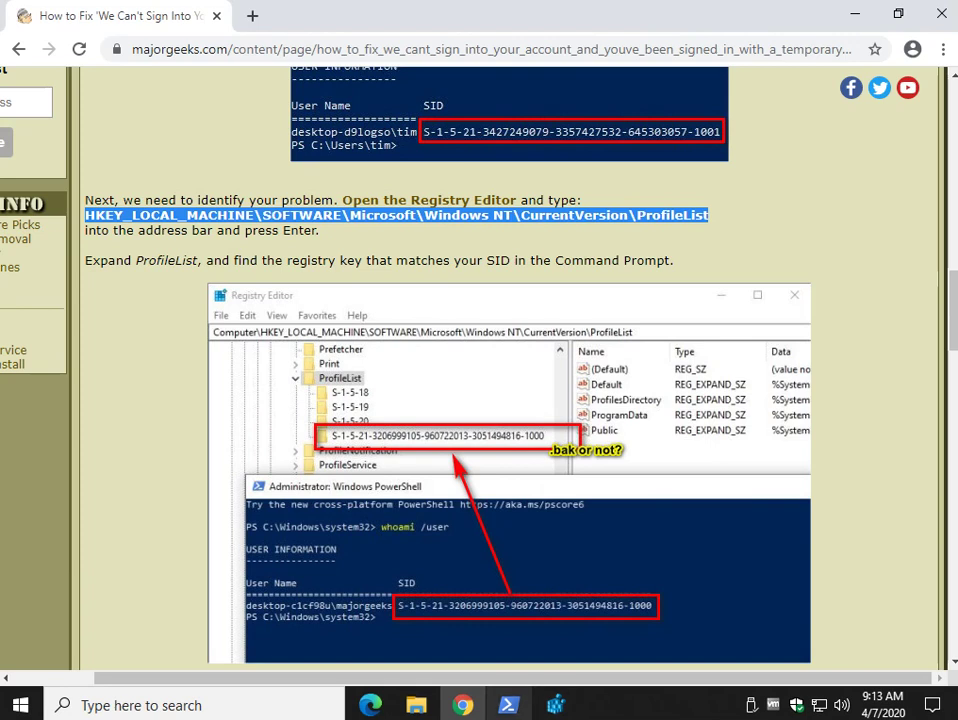
key(alt+Tab)
key(alt+Tab)
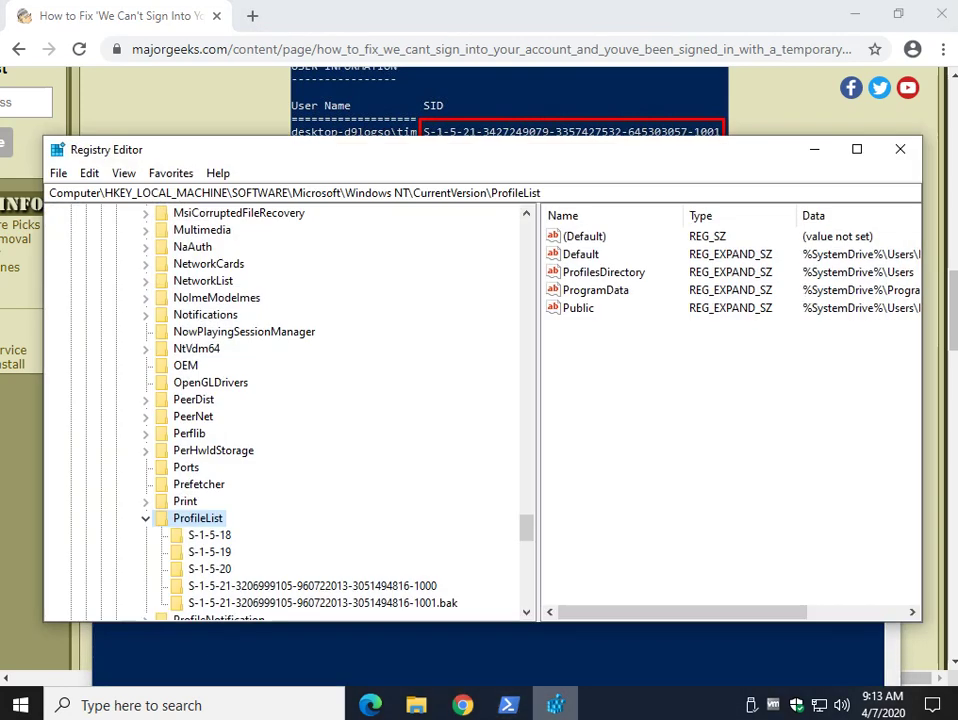
key(alt+Tab)
drag(390, 255, 385, 4)
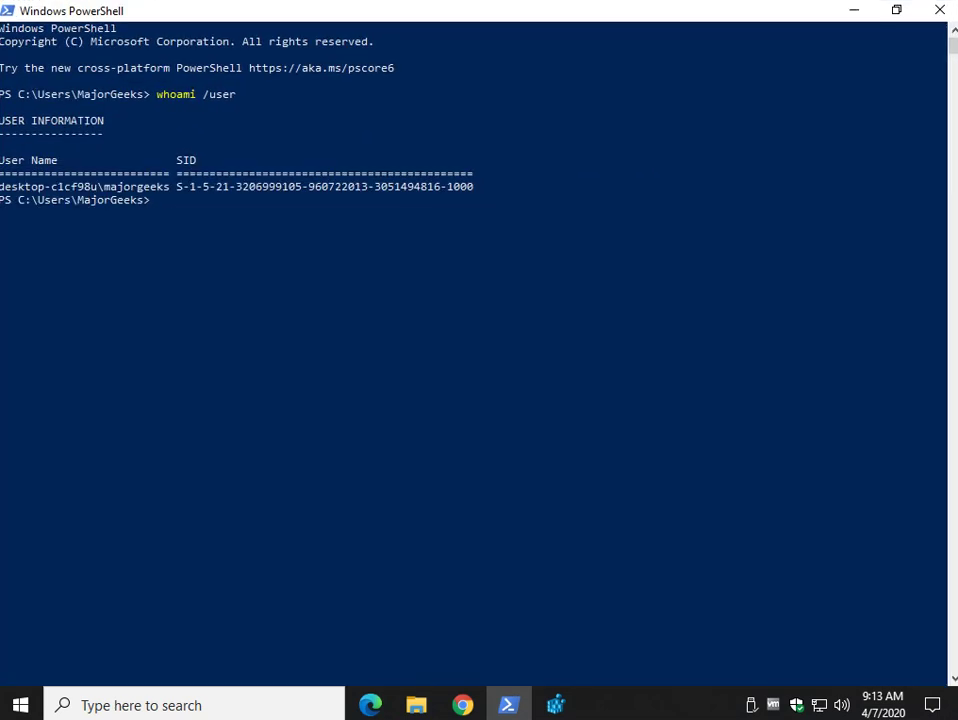
click(897, 10)
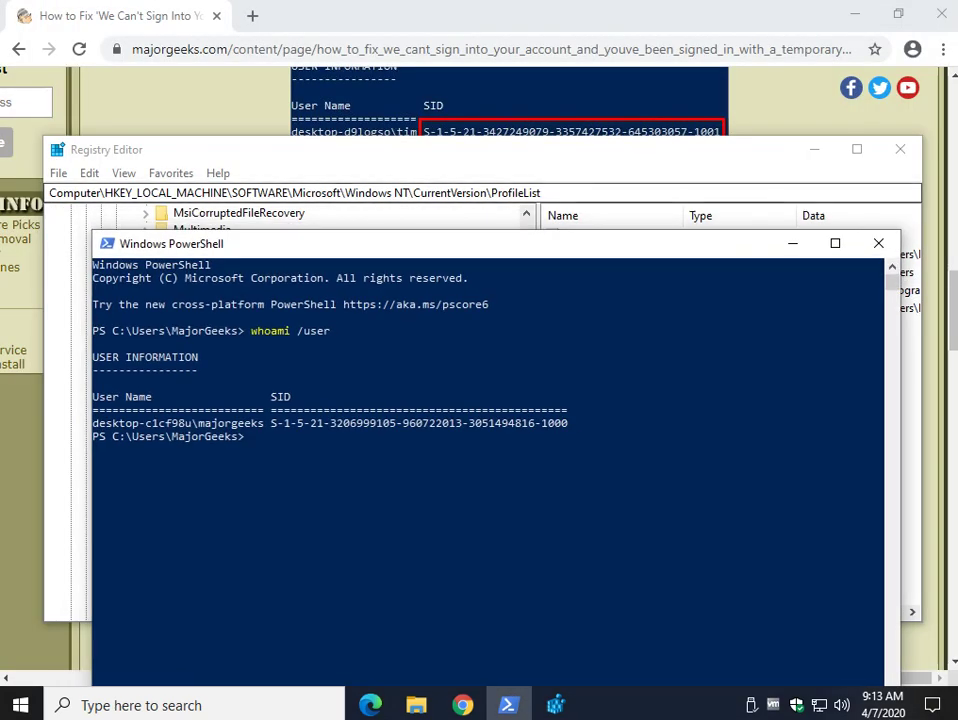
key(alt+Tab)
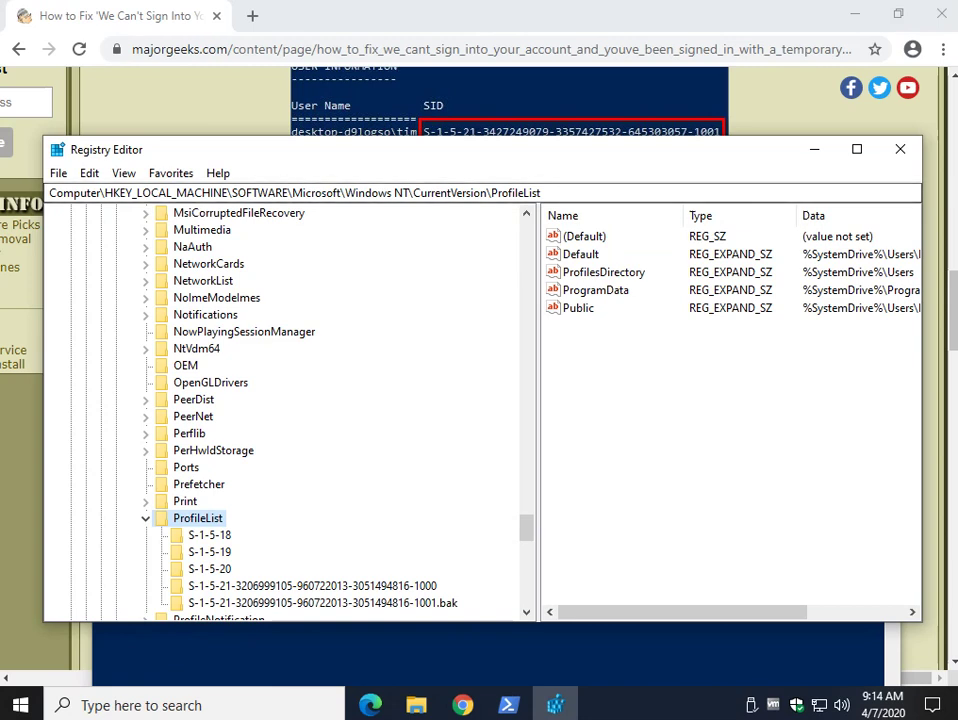
Select the ProfileList key whose SID ends in 1000 and check it against the SID in Windows PowerShell
click(312, 586)
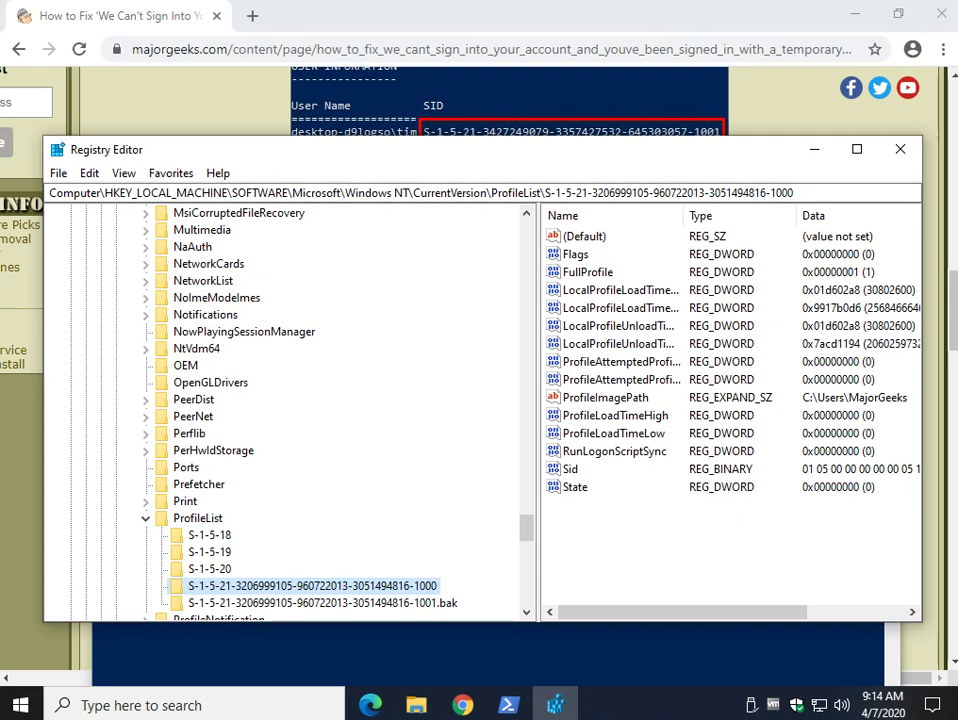
key(Tab)
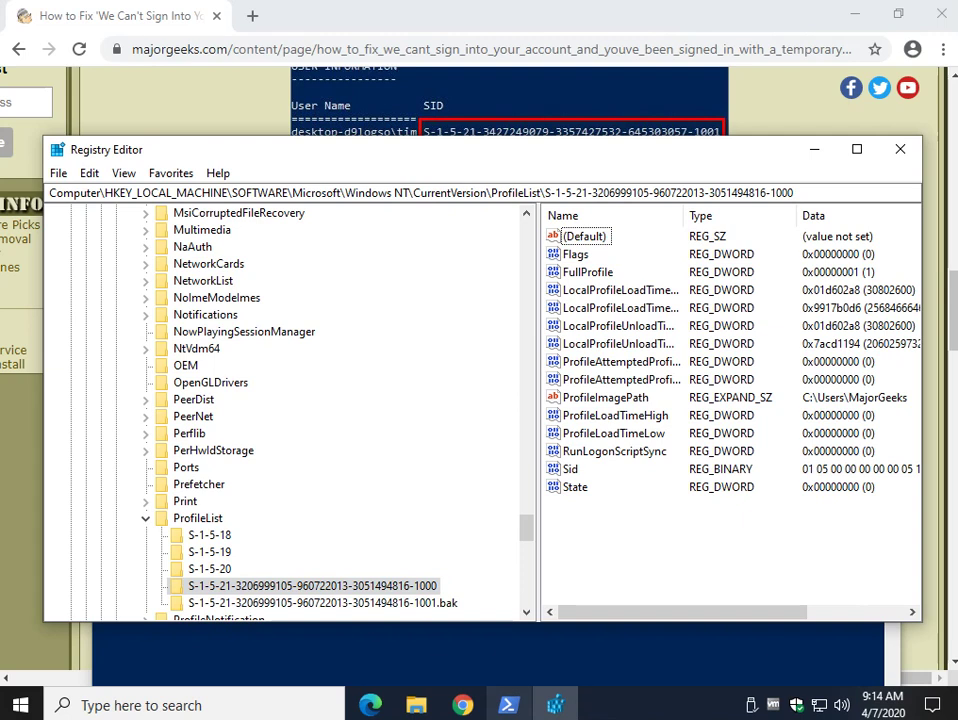
key(alt+Tab)
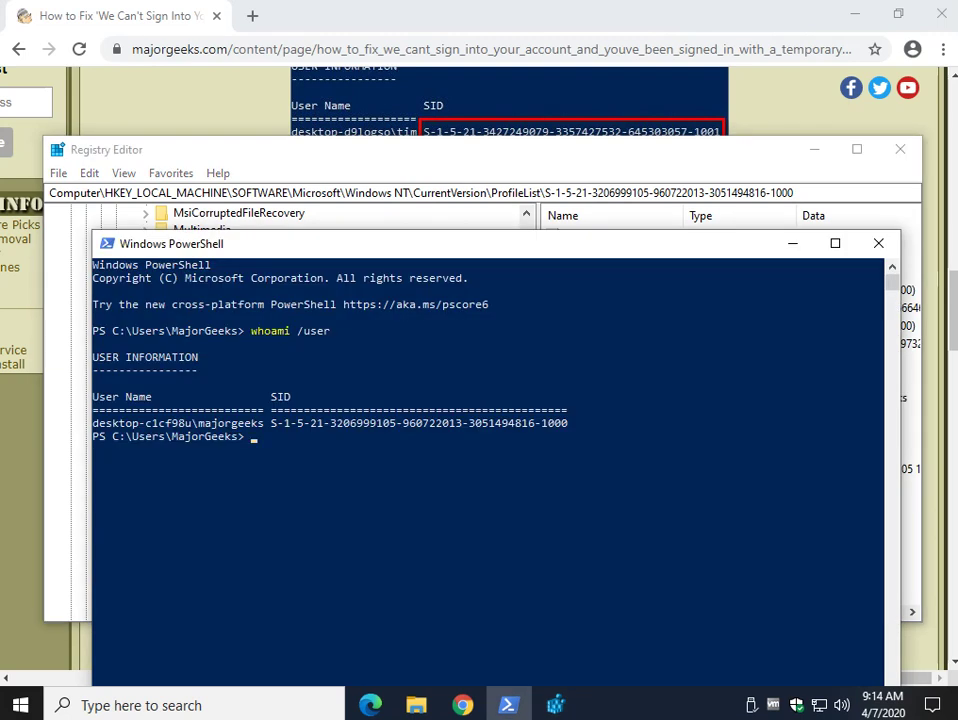
Switch to the article in Chrome and read its Key Without .bak Extensions instructions
key(alt+Tab)
key(alt+Tab)
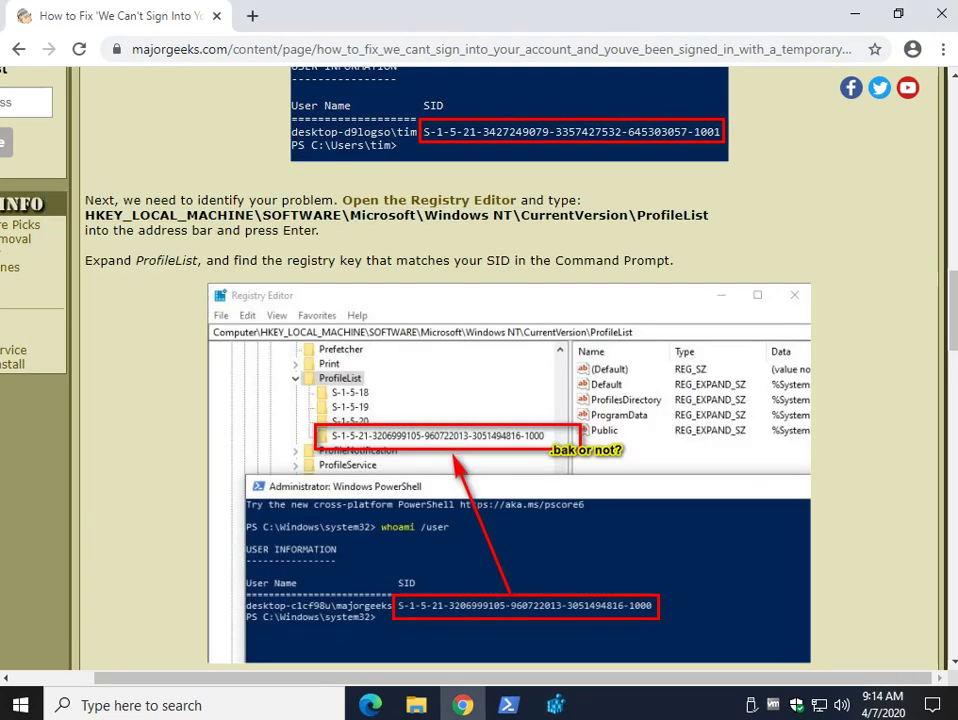
scroll(479, 365, down, 5)
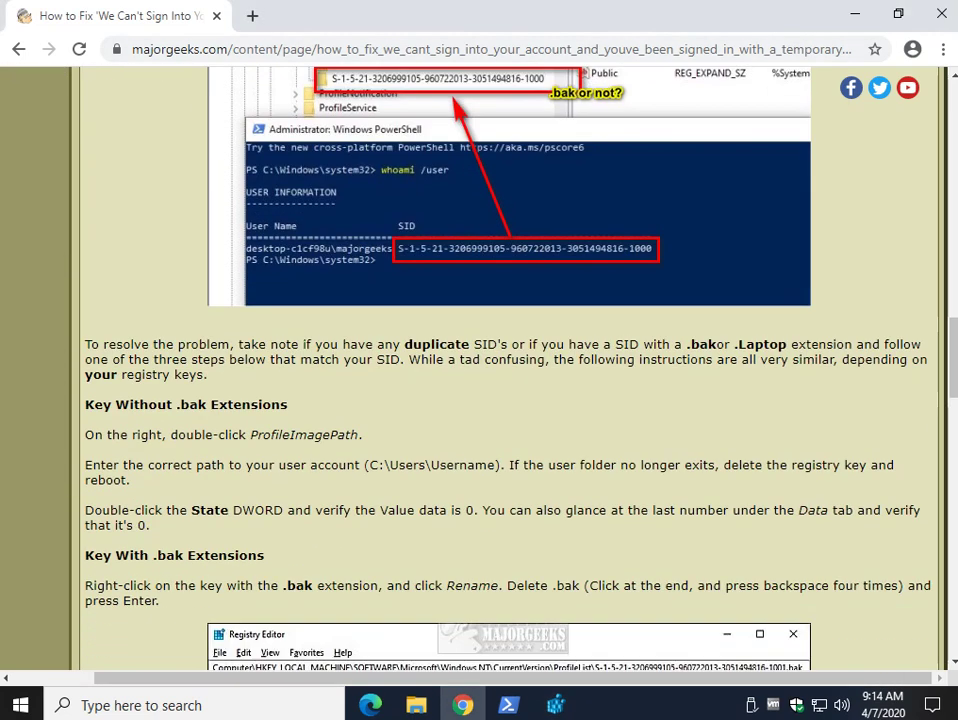
scroll(479, 365, down, 2)
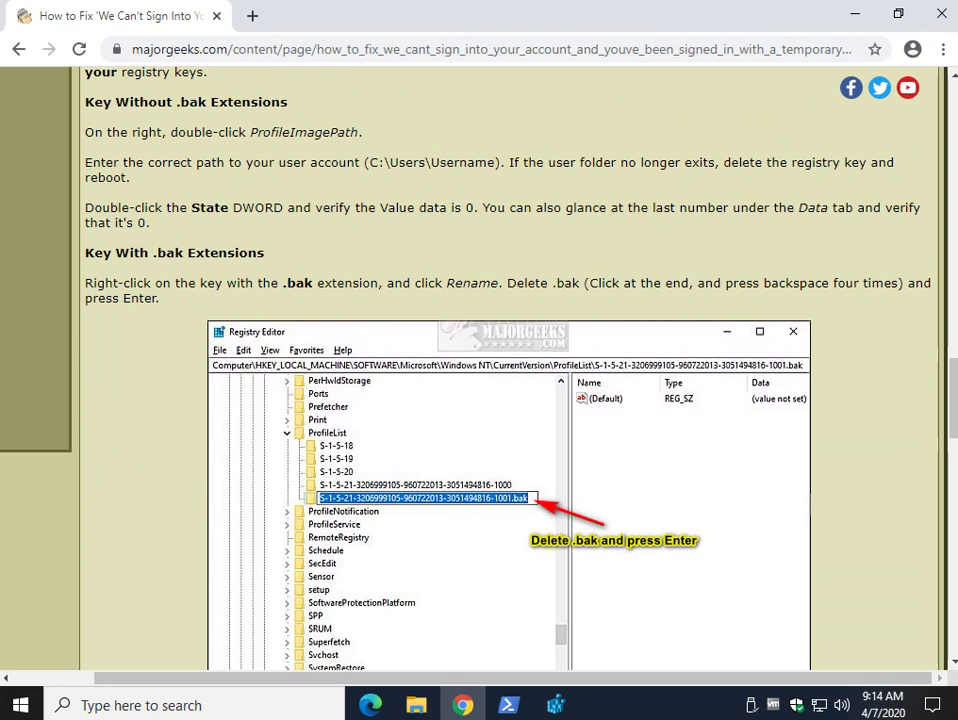
drag(85, 102, 288, 102)
click(288, 102)
Switch to the Registry Editor and set ProfileImagePath of the key ending in 1000 to C:\Users\MajorGeeks, copying the path from File Explorer
mouse_move(556, 705)
click(556, 705)
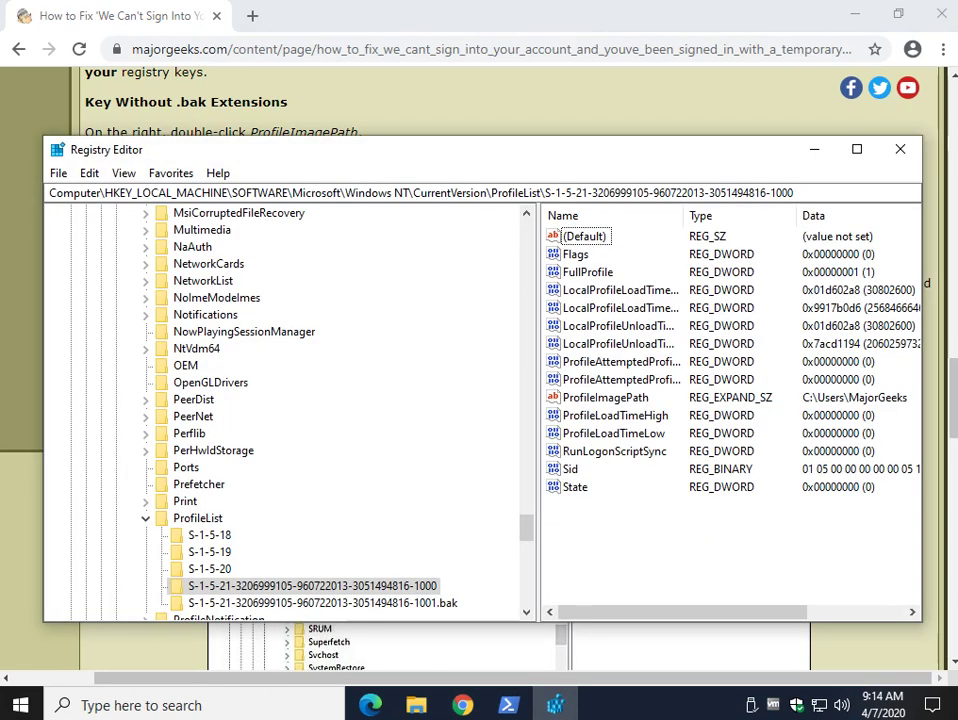
click(605, 397)
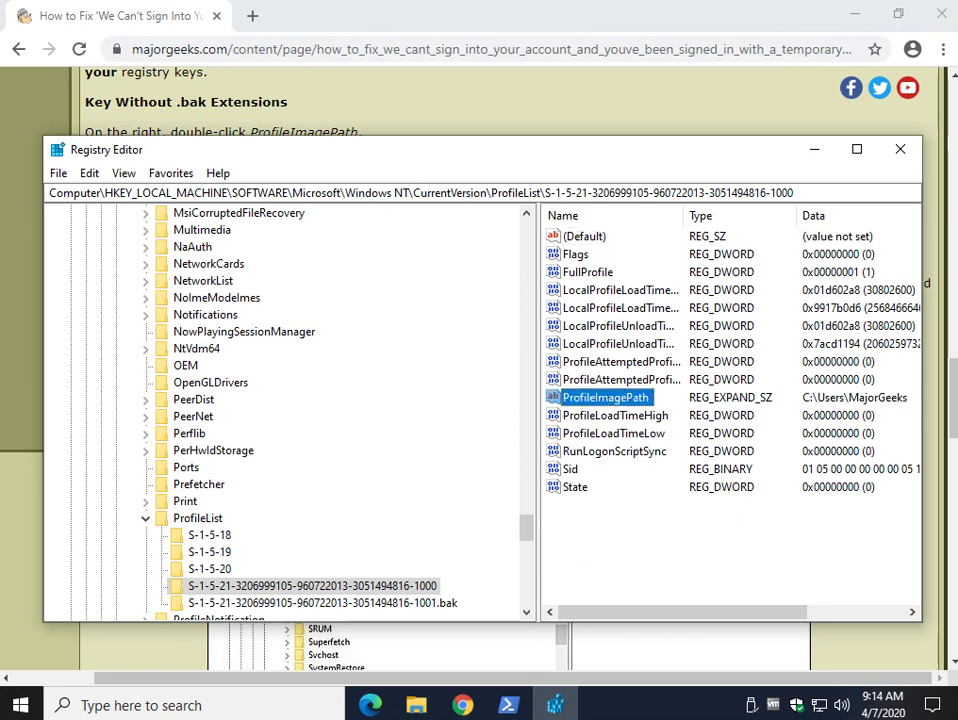
key(Return)
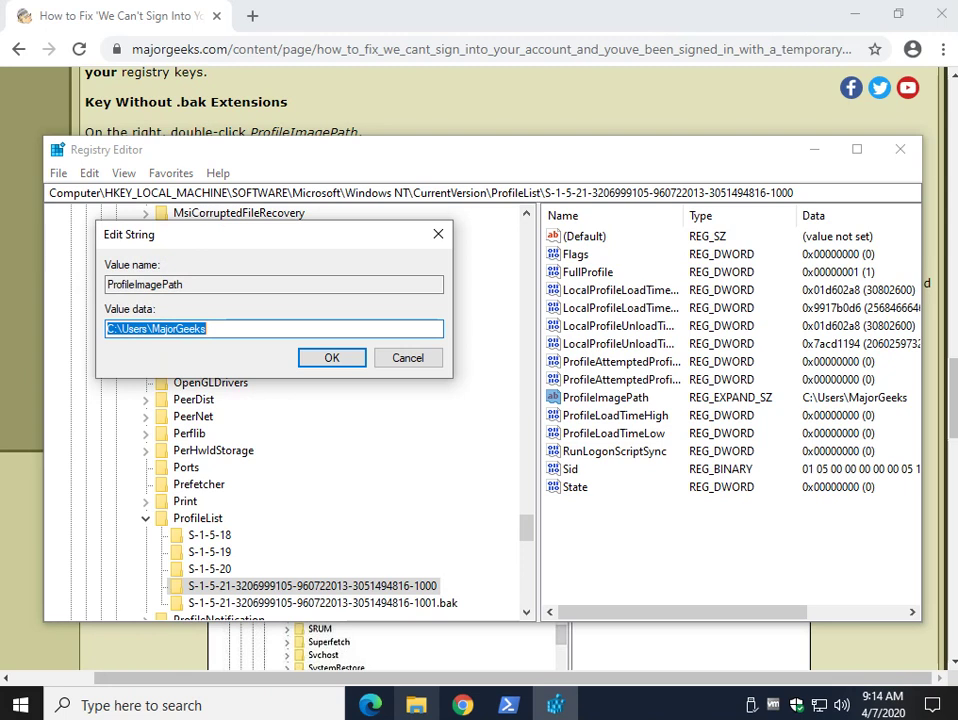
click(416, 705)
key(alt+d)
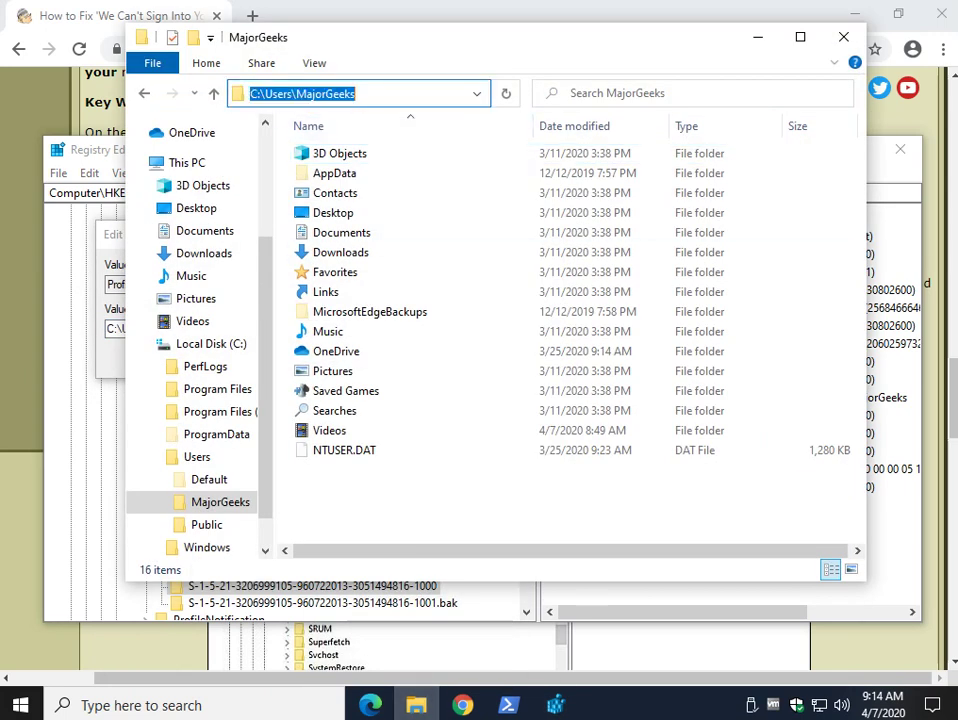
right_click(295, 92)
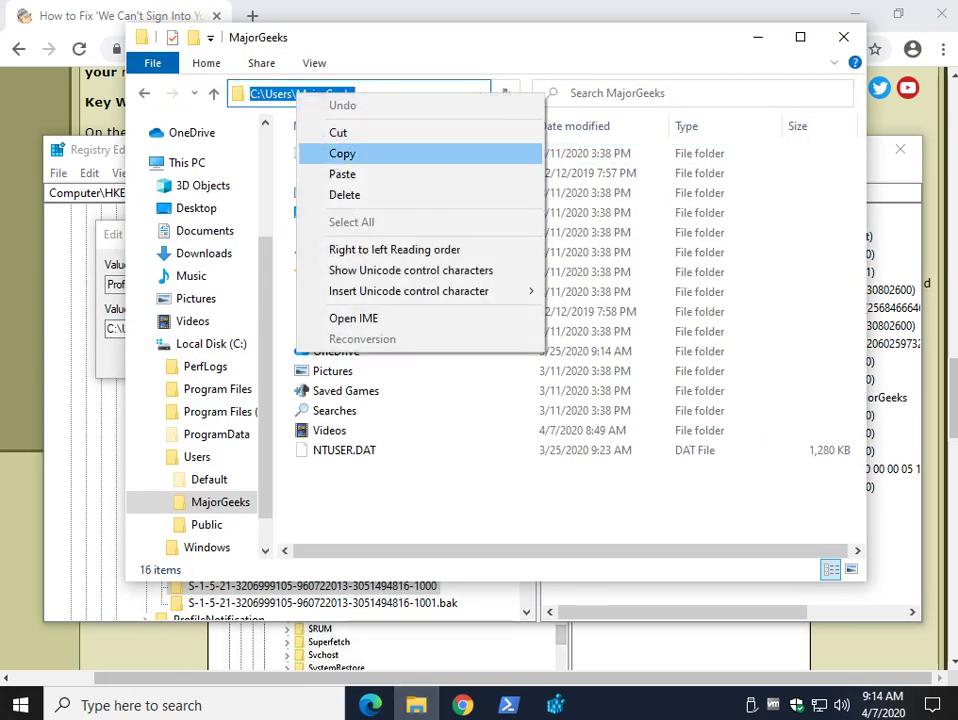
click(342, 154)
key(alt+F4)
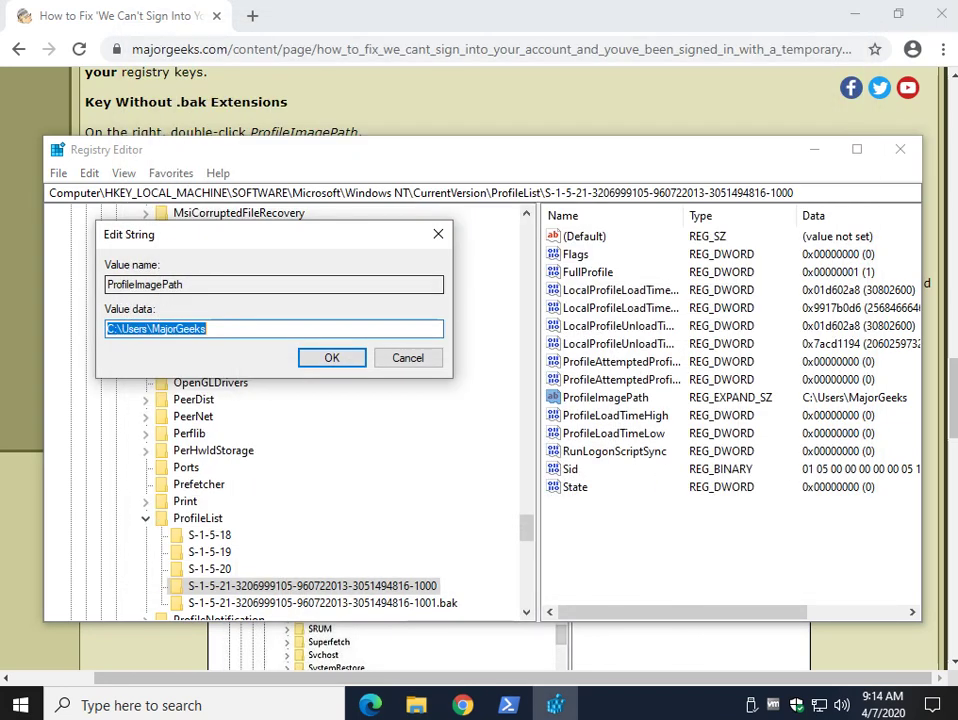
key(ctrl+v)
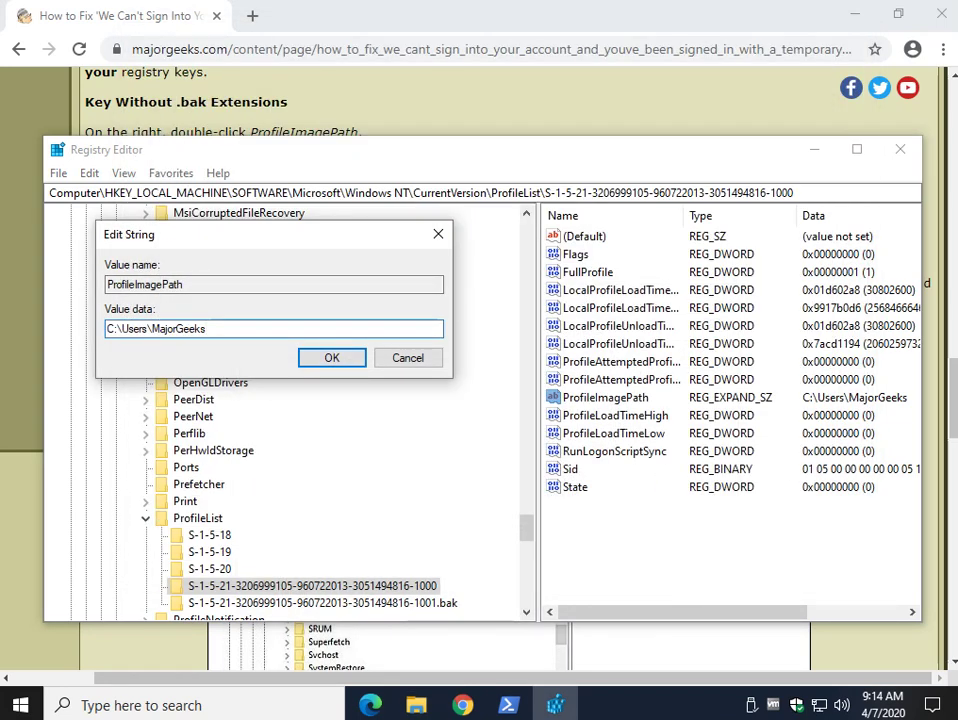
key(ctrl+a)
key(End)
key(Return)
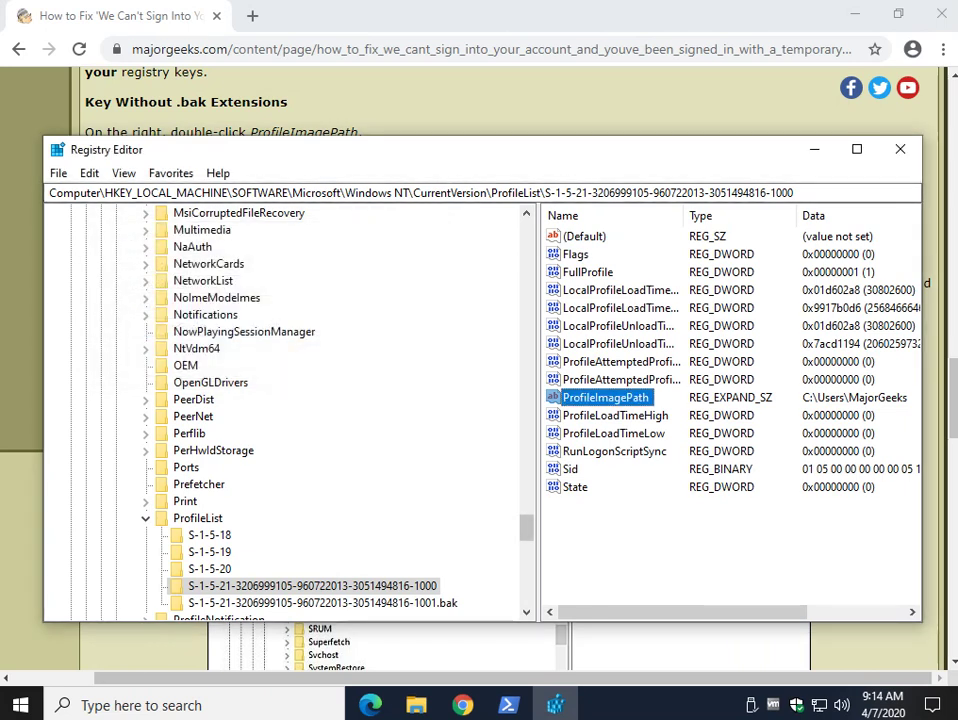
Open the State DWORD of the key ending in 1000, verify its value data against the required 0 and accept it
click(575, 487)
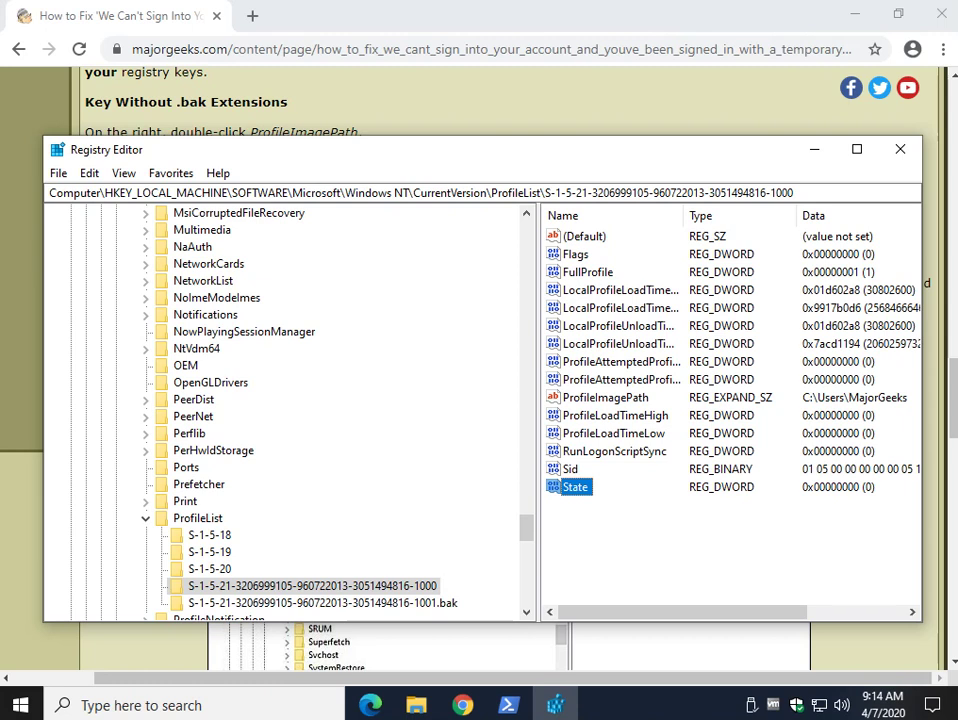
key(Return)
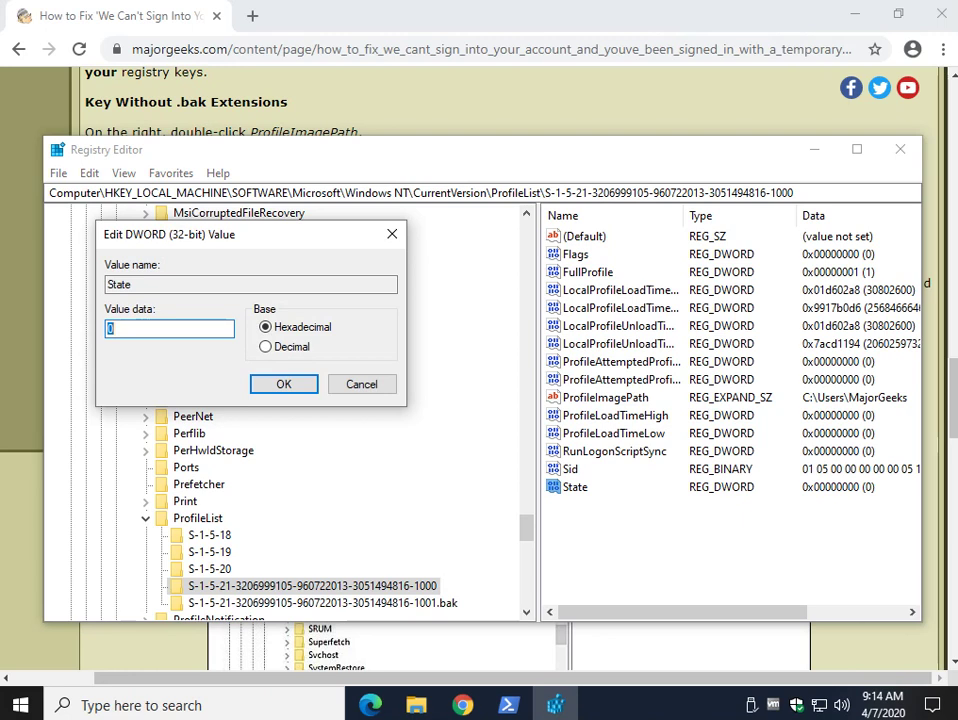
key(Return)
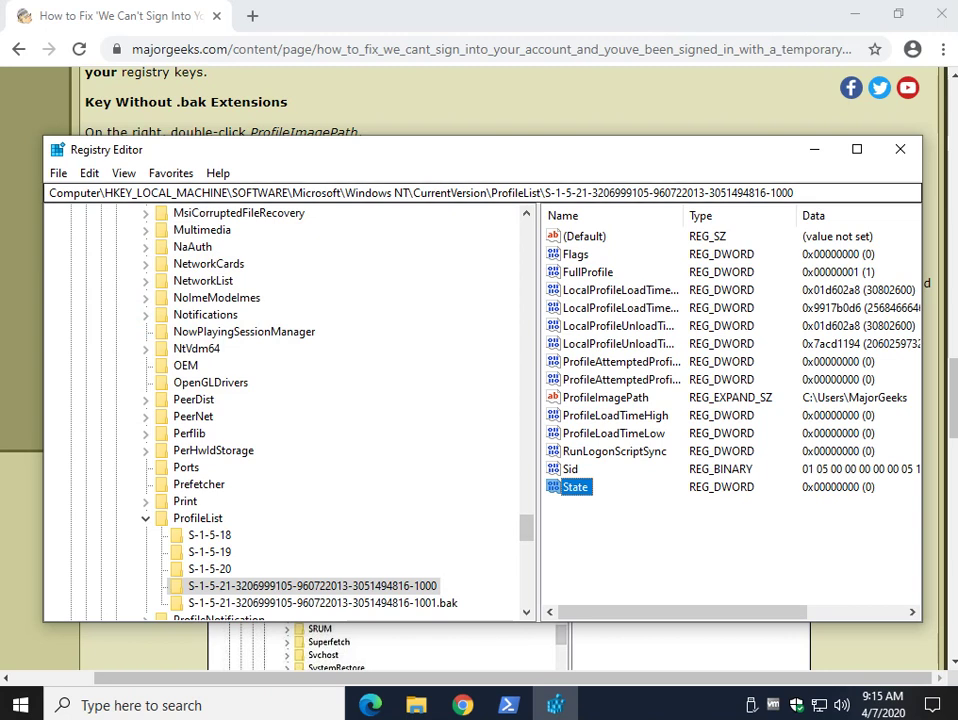
Switch to the article in Chrome and read its Key With .bak Extensions instructions
key(alt+Tab)
scroll(479, 370, down, 1)
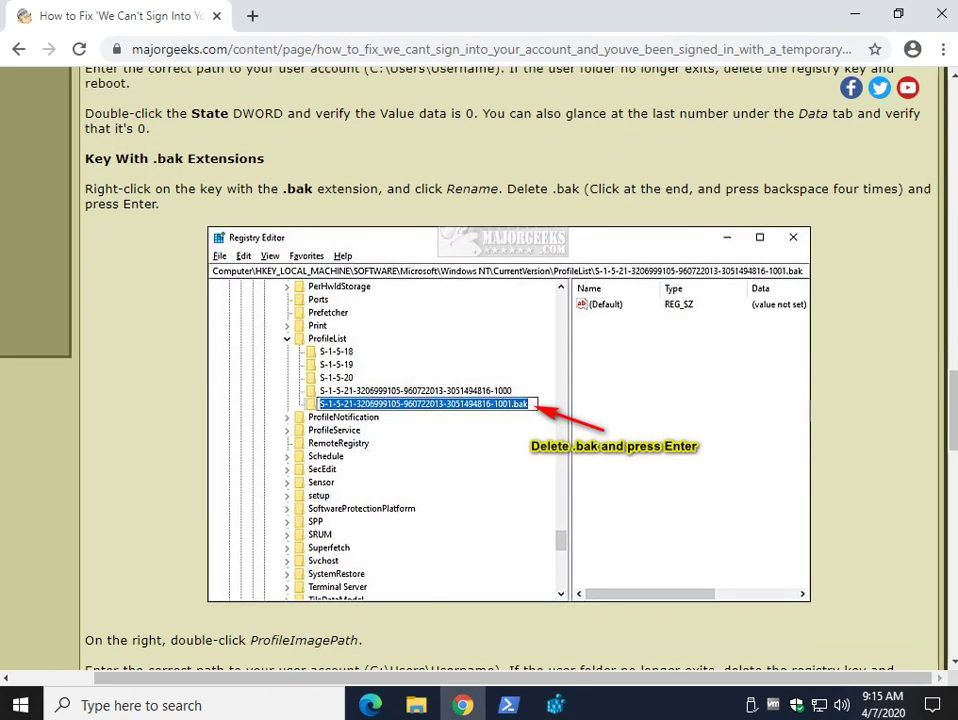
scroll(479, 370, down, 1)
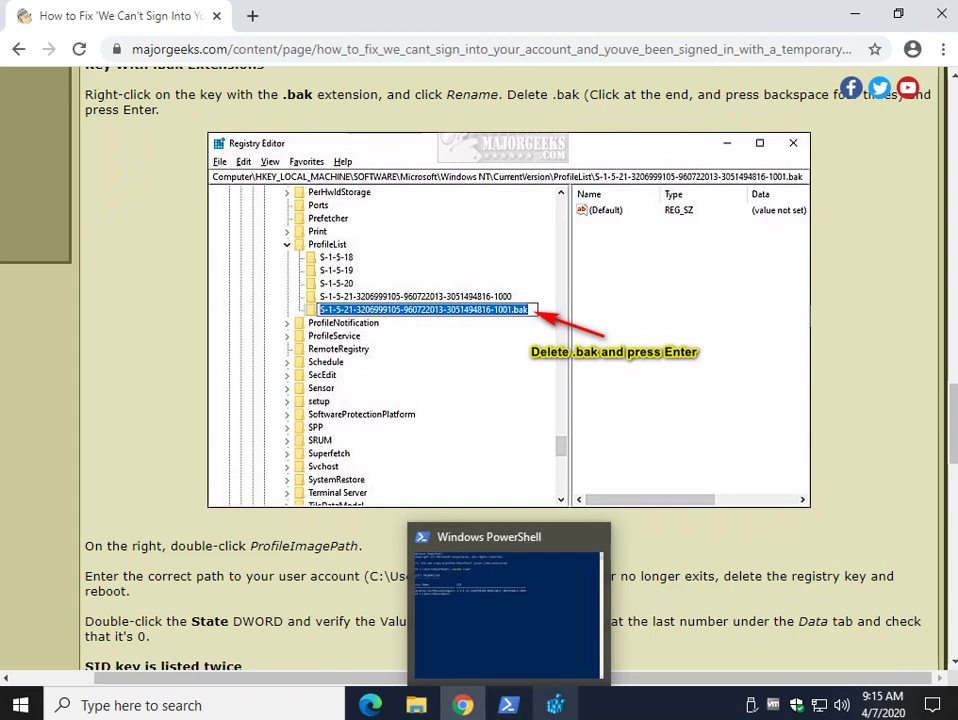
Switch to the Registry Editor, look up the Rename command for the .bak key, and reselect the State value of the key ending in 1000
click(555, 705)
click(322, 603)
scroll(290, 412, down, 3)
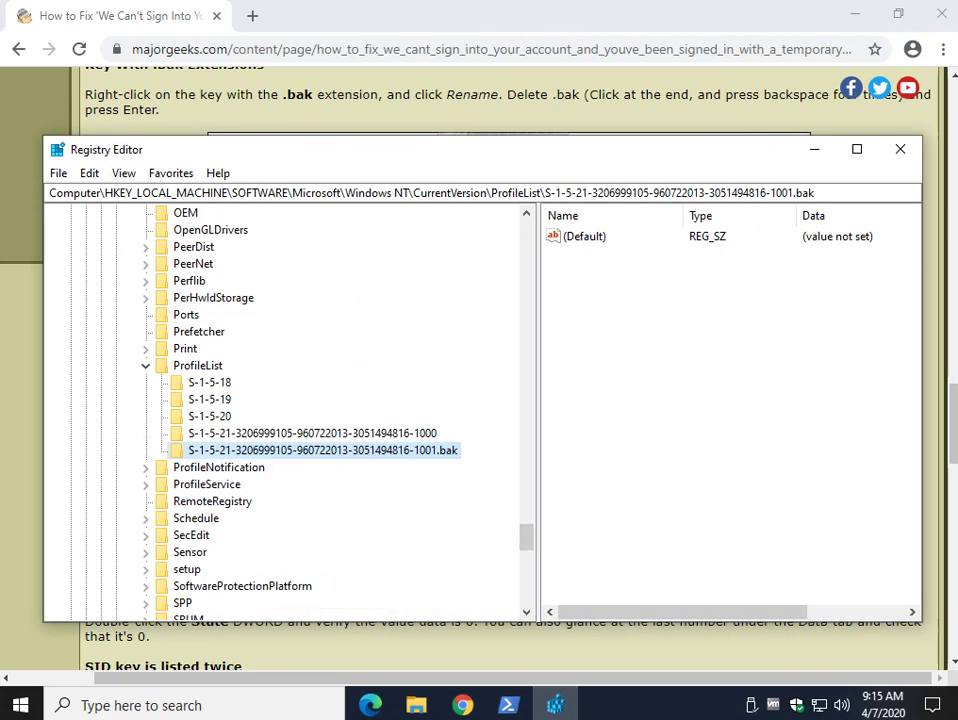
right_click(398, 451)
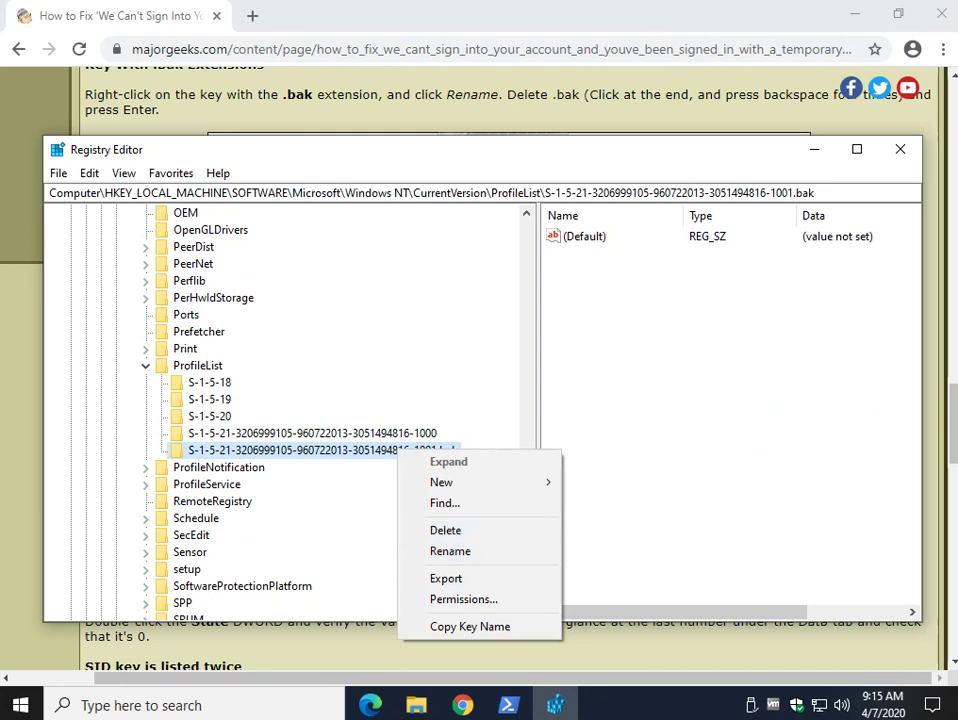
click(312, 433)
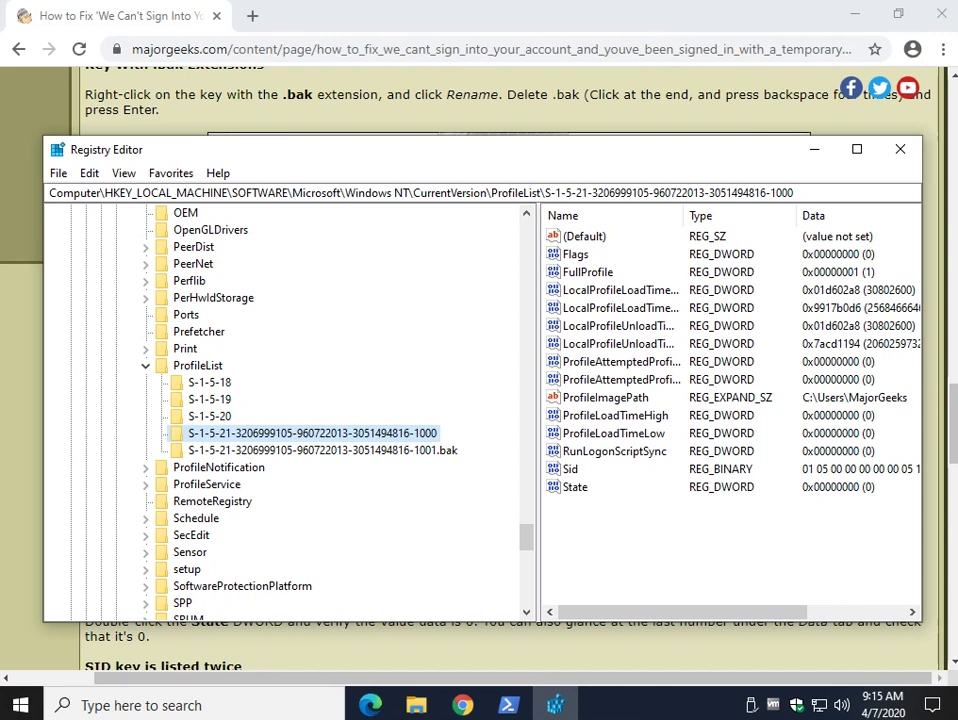
click(575, 487)
Switch to the article in Chrome and read its instructions for a SID key that is listed twice
key(alt+Tab)
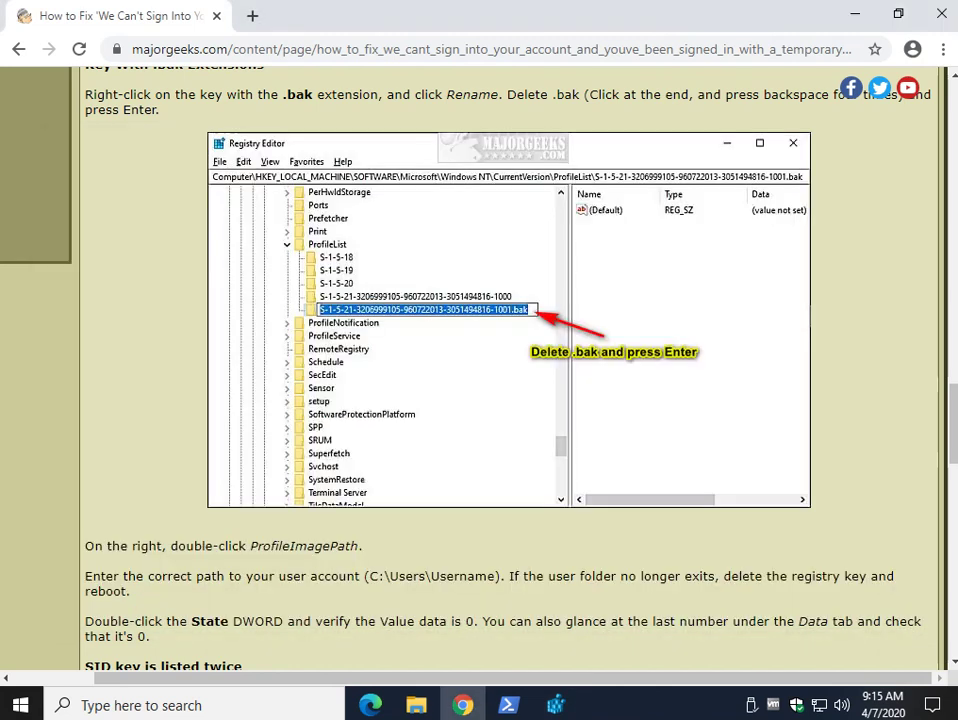
scroll(479, 370, down, 4)
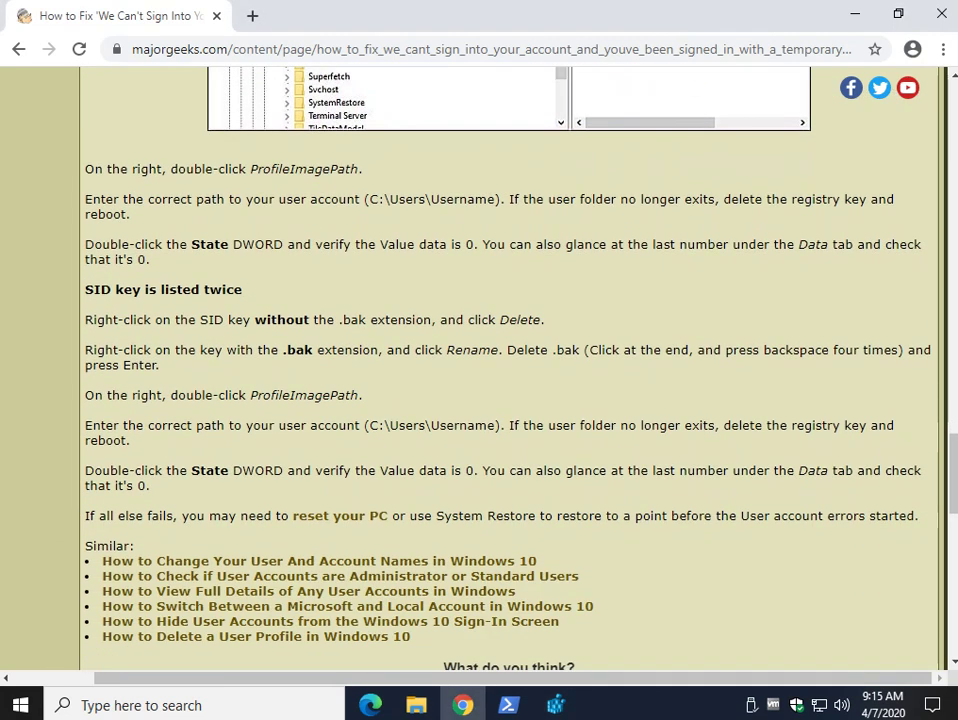
Switch to the Registry Editor, move its window below the article's SID instructions, compare the two S-1-5-21 keys and look up Delete for the one ending in 1000
scroll(480, 370, down, 2)
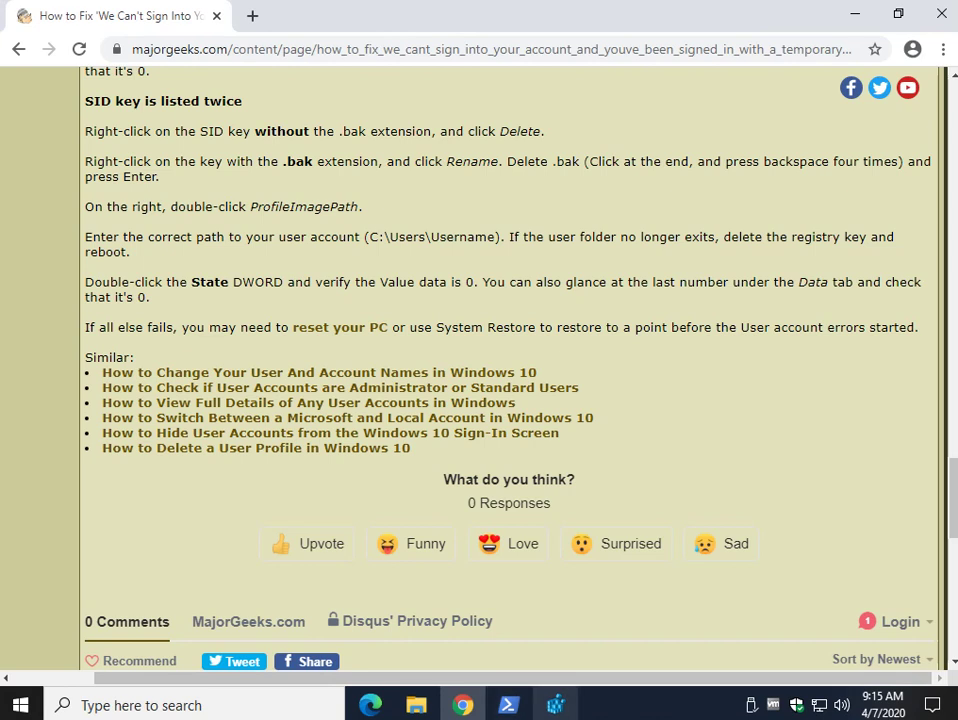
click(555, 705)
drag(387, 158, 381, 266)
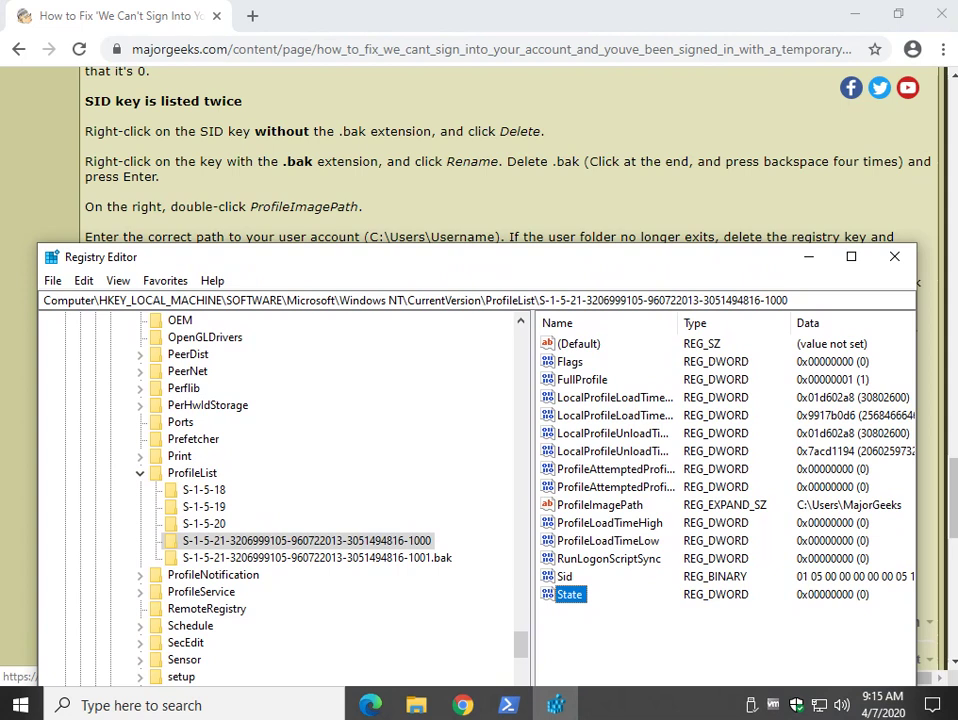
click(306, 540)
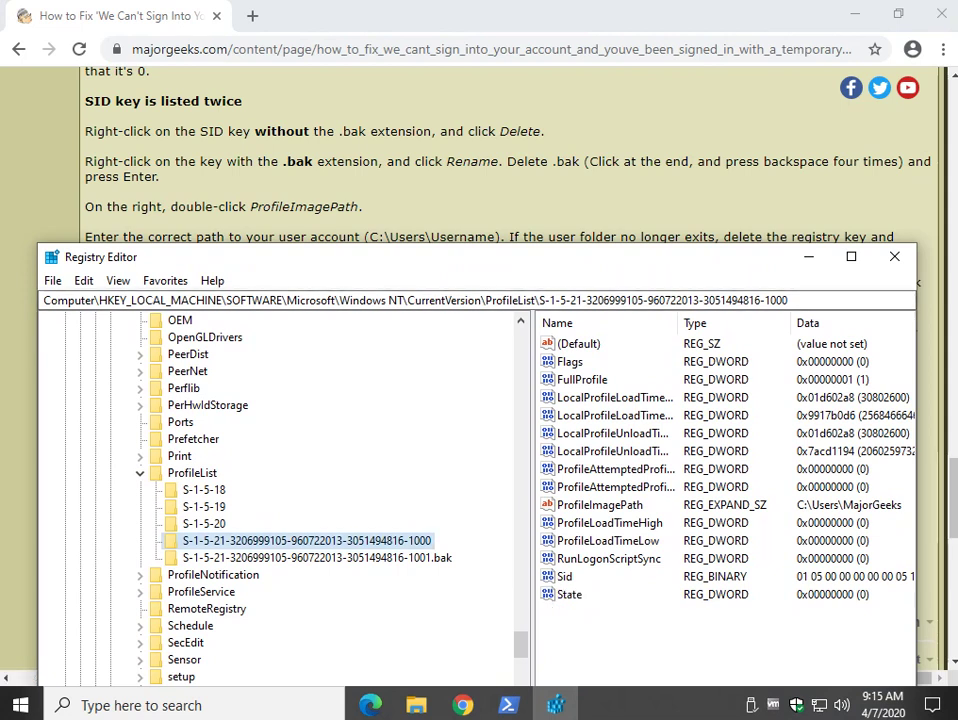
click(316, 557)
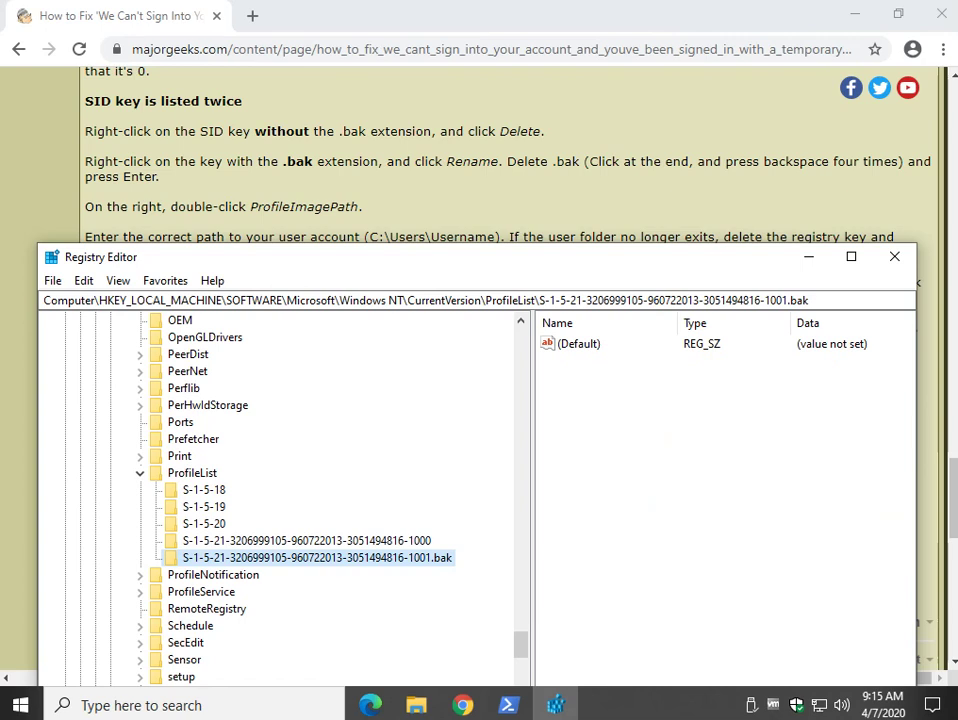
click(306, 540)
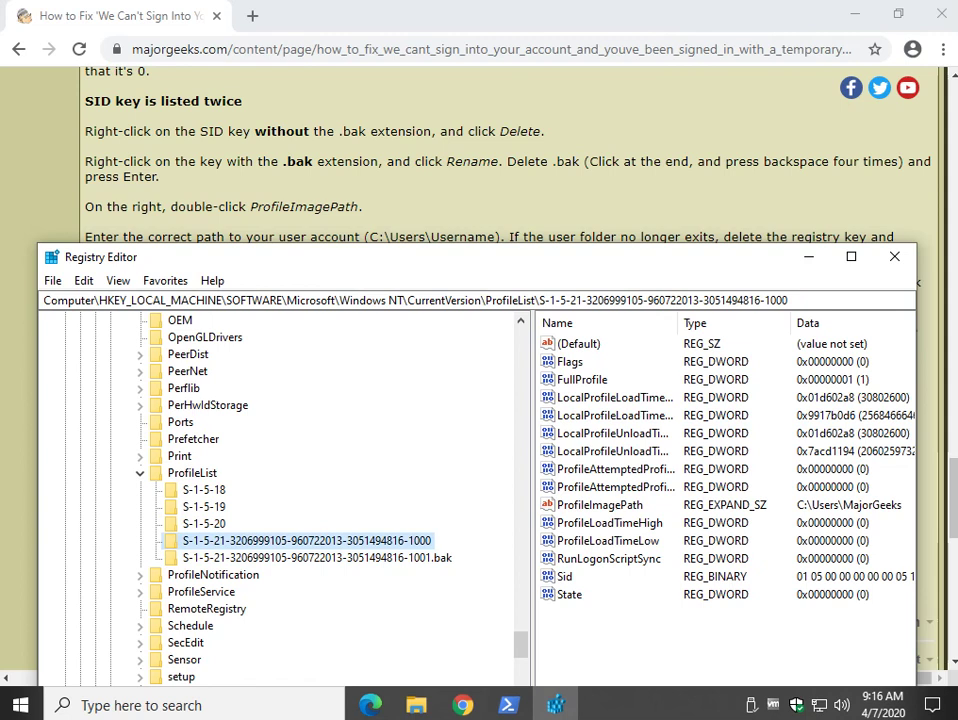
right_click(386, 540)
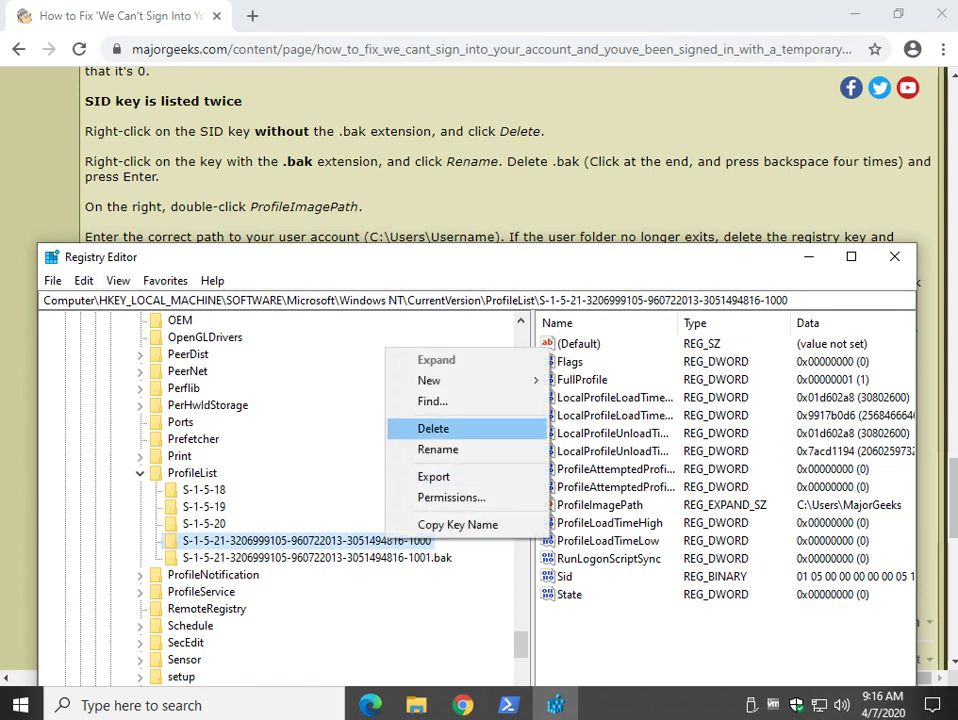
Rename the ProfileList key ending in 1001.bak by removing its .bak extension
click(445, 557)
right_click(448, 553)
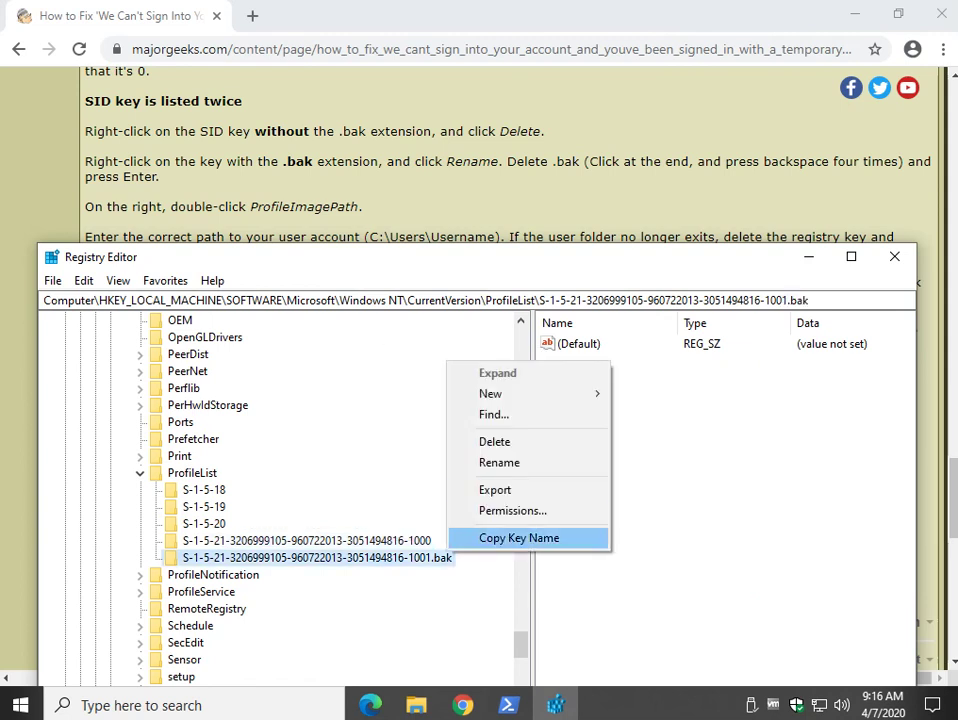
click(499, 462)
click(452, 557)
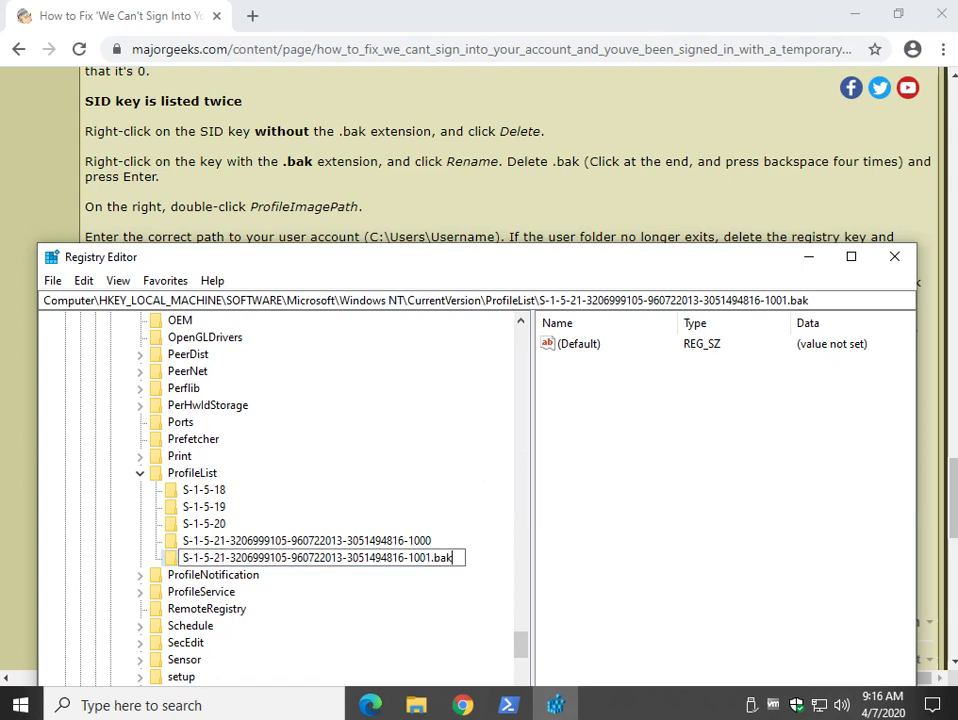
key(BackSpace)
key(BackSpace)
key(BackSpace)
key(BackSpace)
key(Return)
Open ProfileImagePath of the key ending in 1000, check its user folder path and close it without changes
click(306, 540)
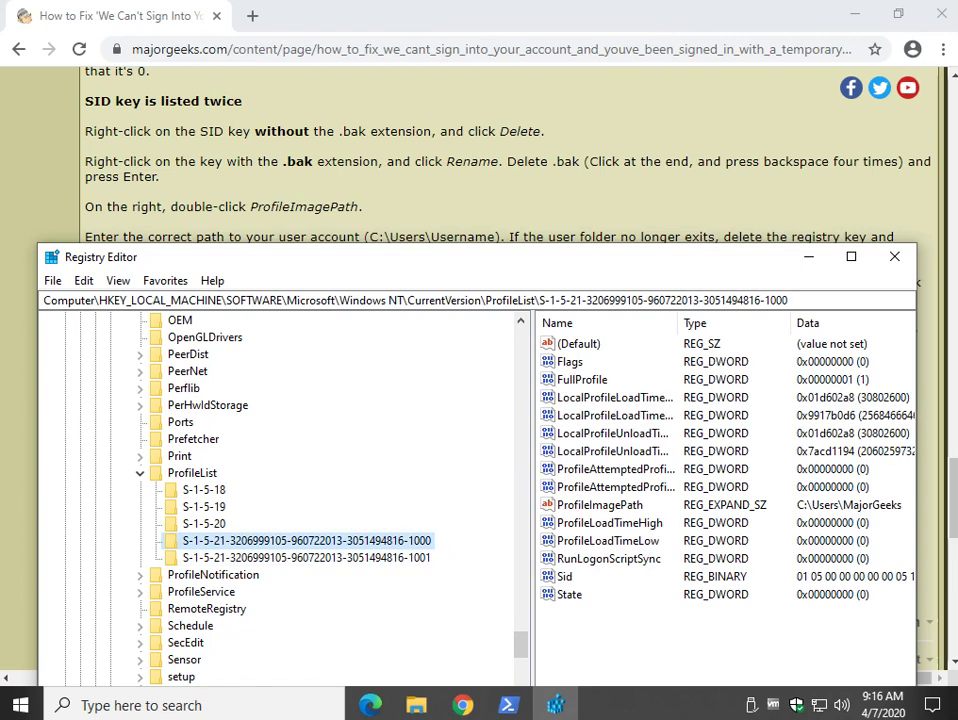
double_click(599, 505)
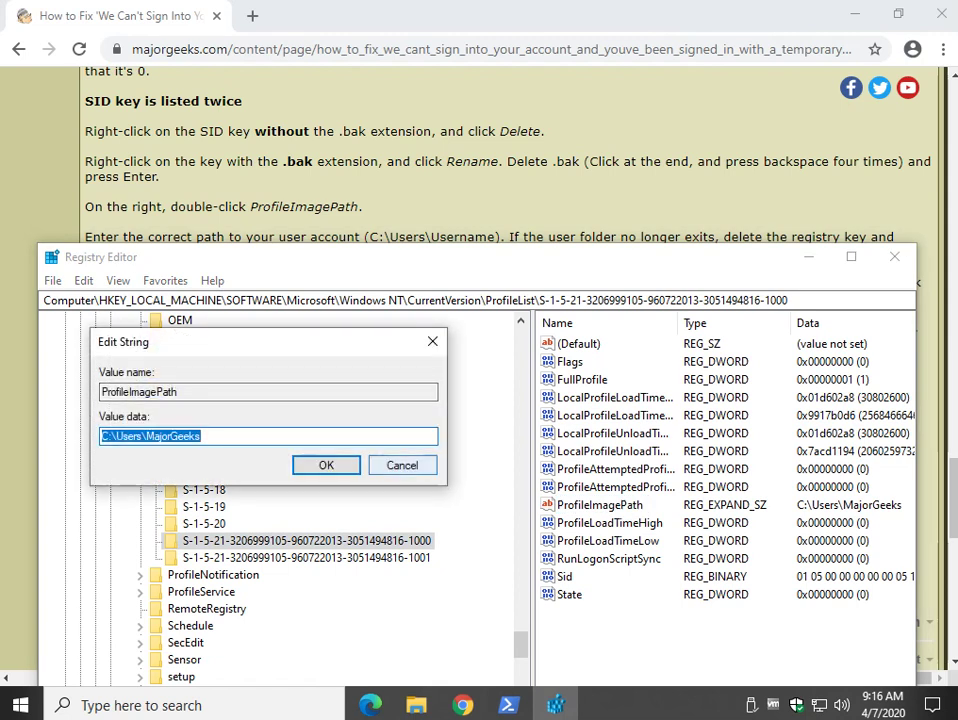
click(402, 465)
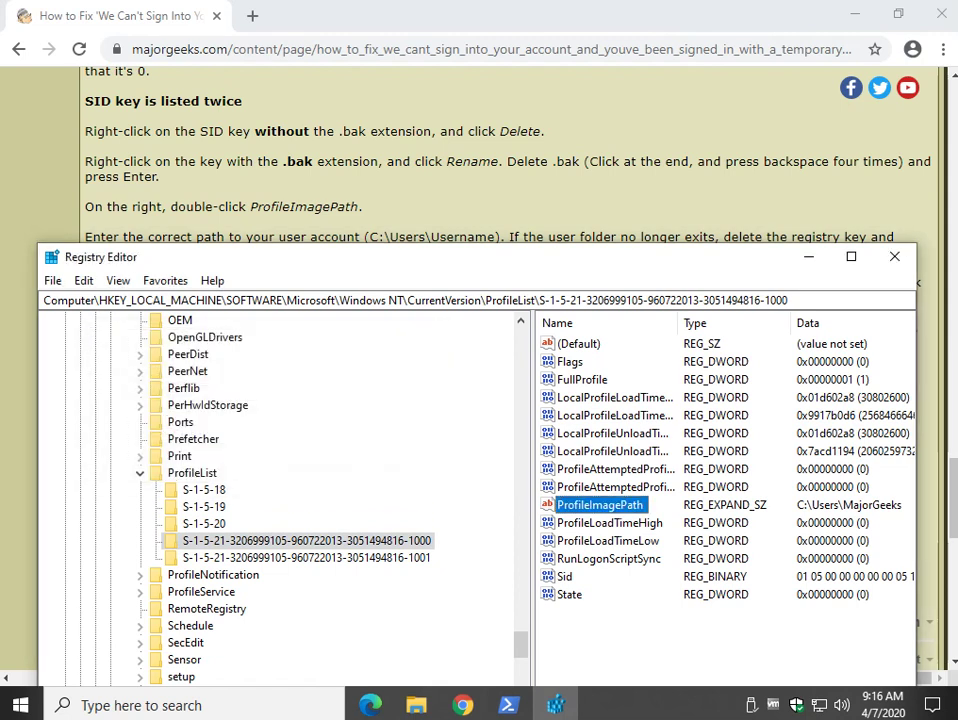
Switch to Chrome, open the article's reset your PC link, read how Reset This PC works and where unsaved files go, and close that page
key(alt+Tab)
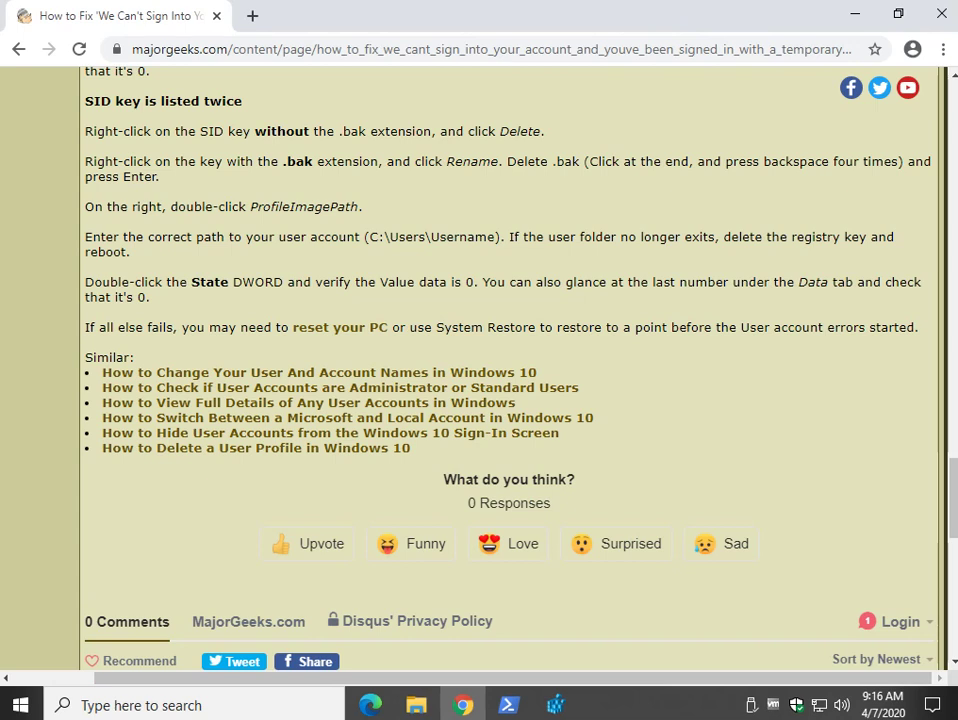
click(340, 327)
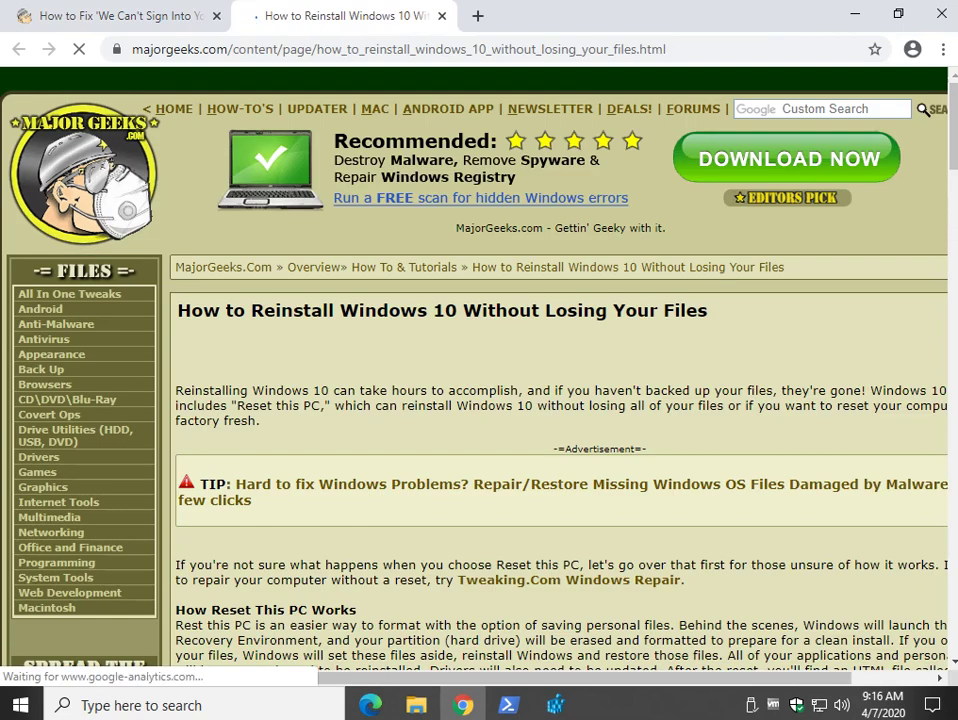
scroll(479, 366, down, 3)
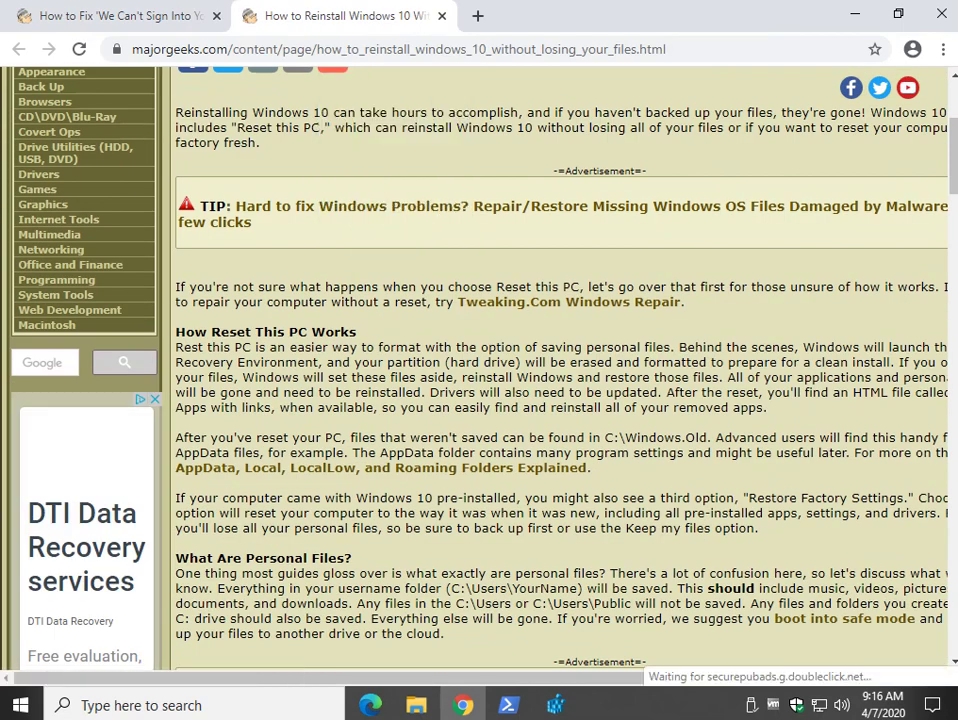
scroll(479, 366, right, 1)
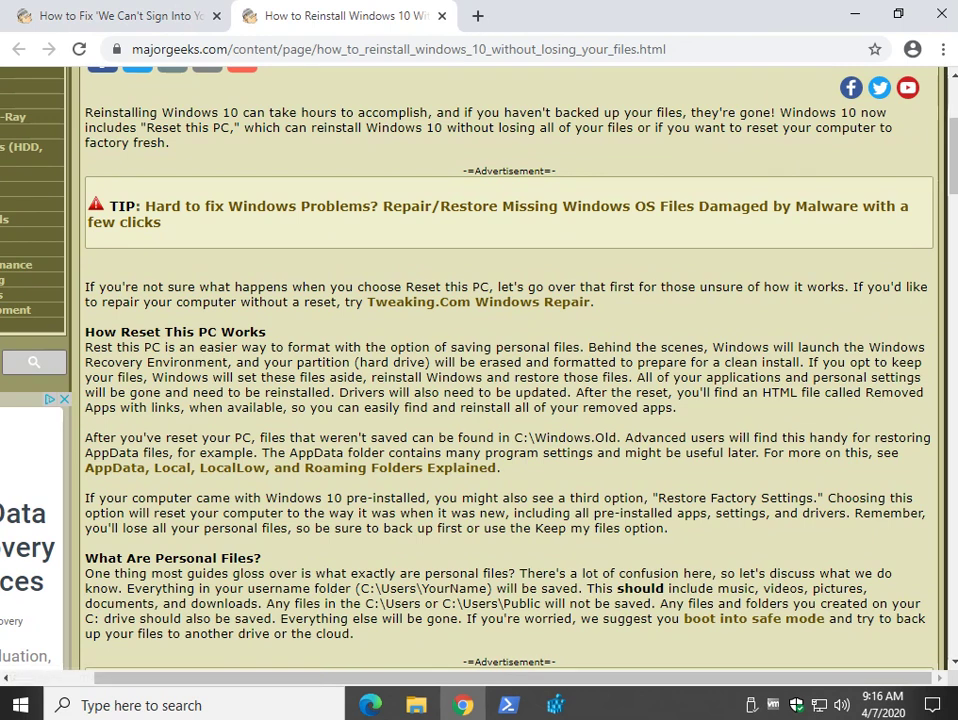
drag(514, 437, 620, 437)
click(620, 437)
key(ctrl+w)
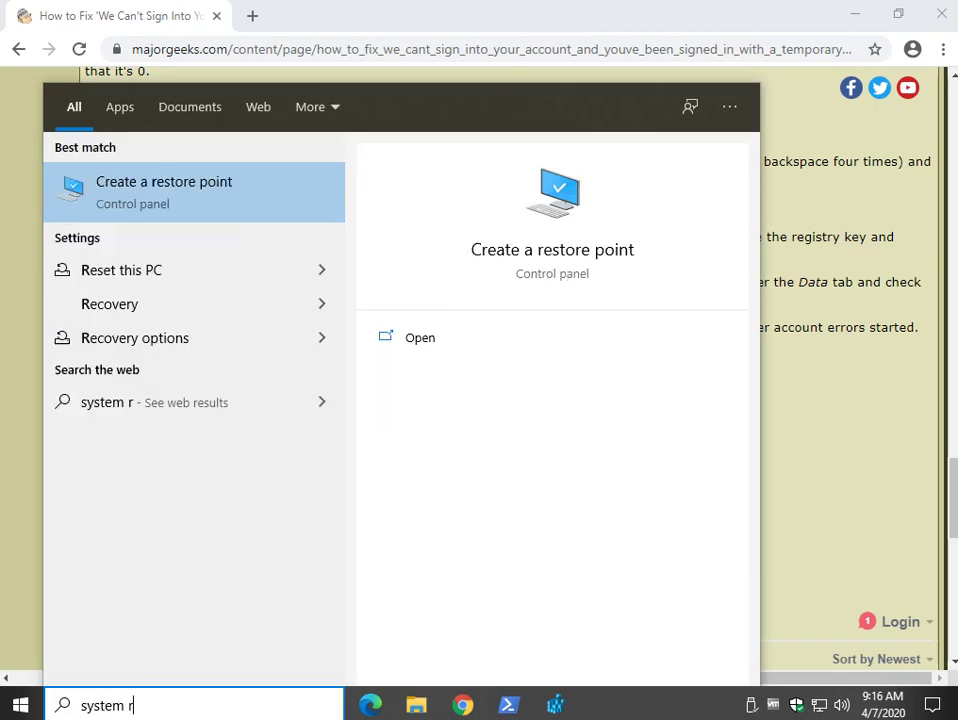
Search Windows for system restore, open Create a restore point, check the System Protection settings and close them
text(estore)
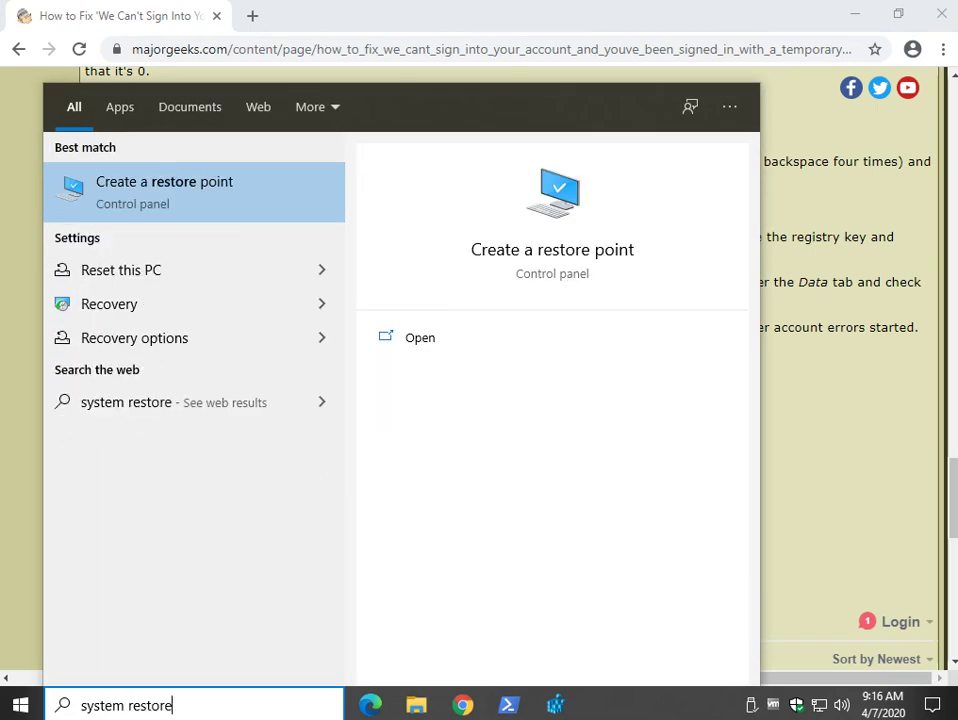
key(Return)
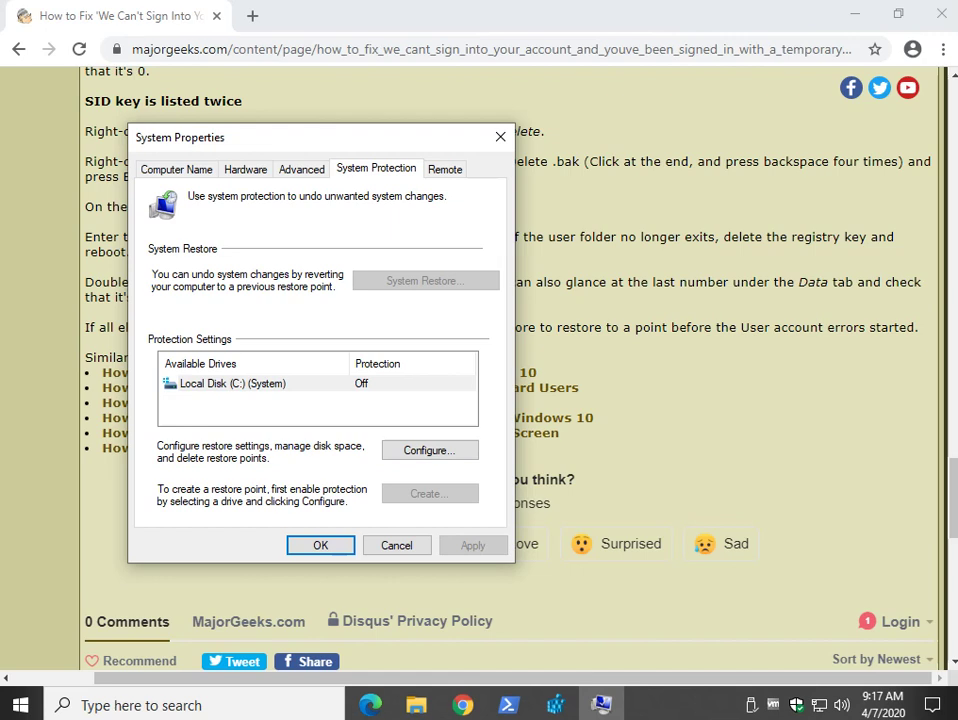
click(500, 137)
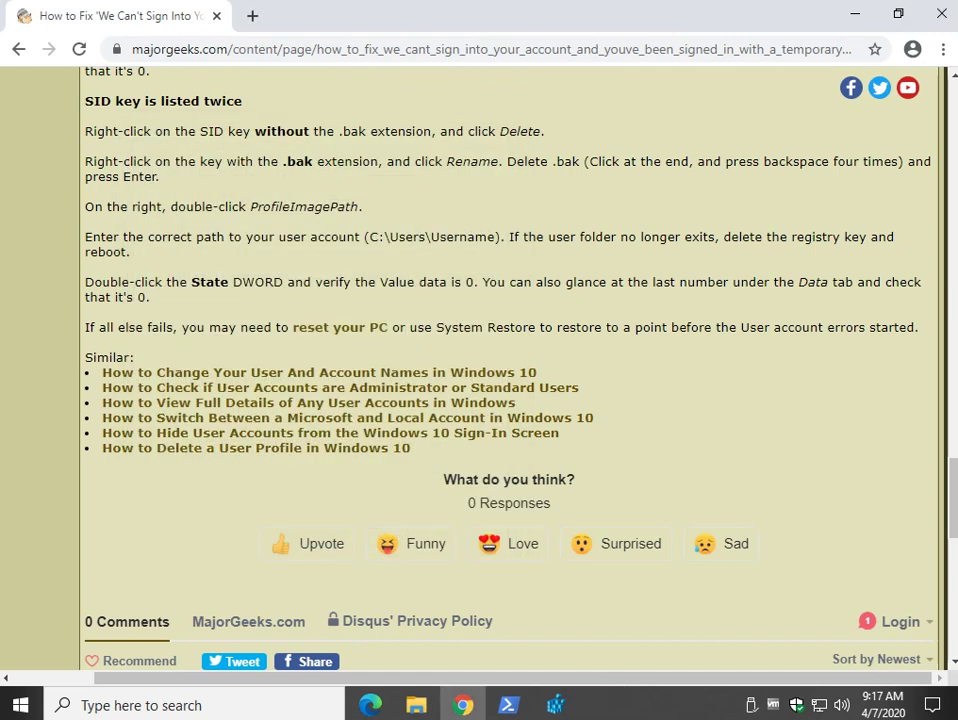
Review the article from the two error messages through the registry fixes and return to its introduction
scroll(479, 360, up, 20)
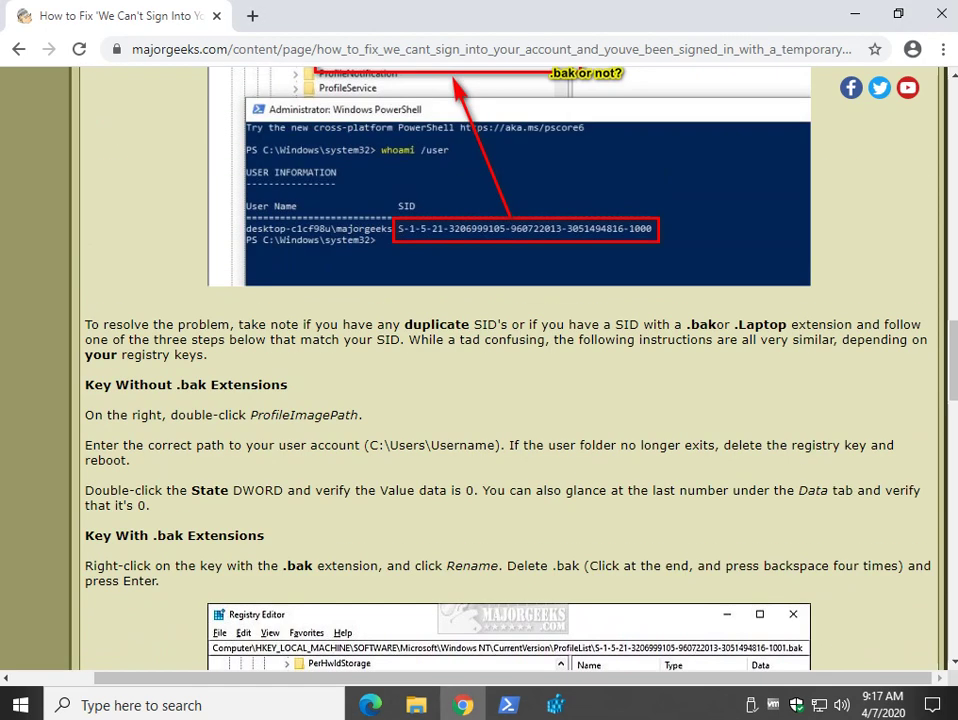
scroll(479, 360, up, 8)
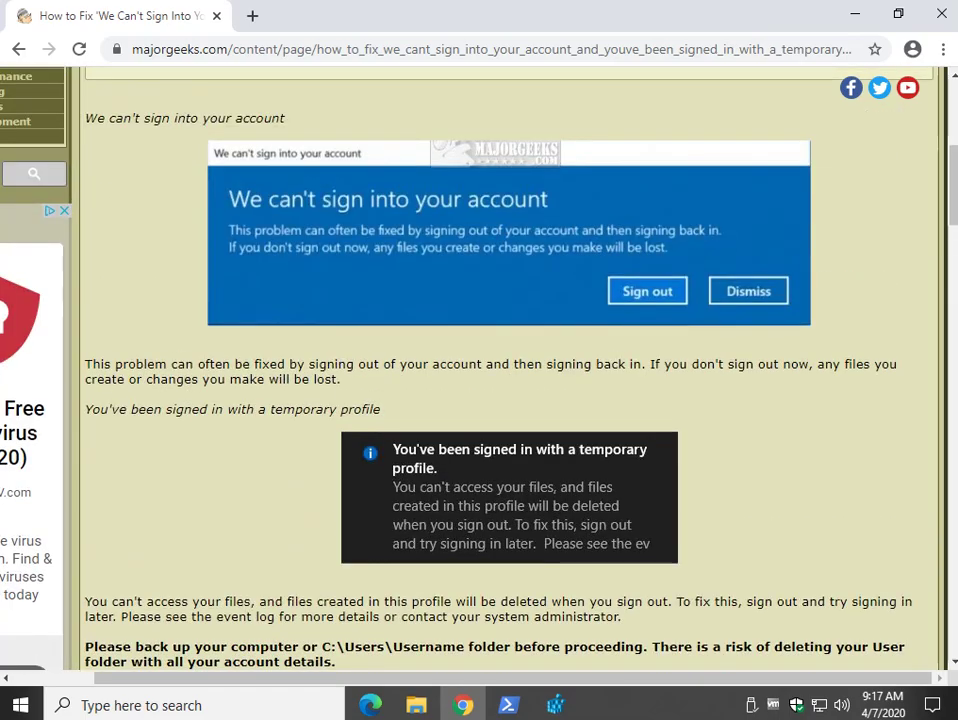
scroll(479, 360, down, 2)
scroll(479, 360, down, 6)
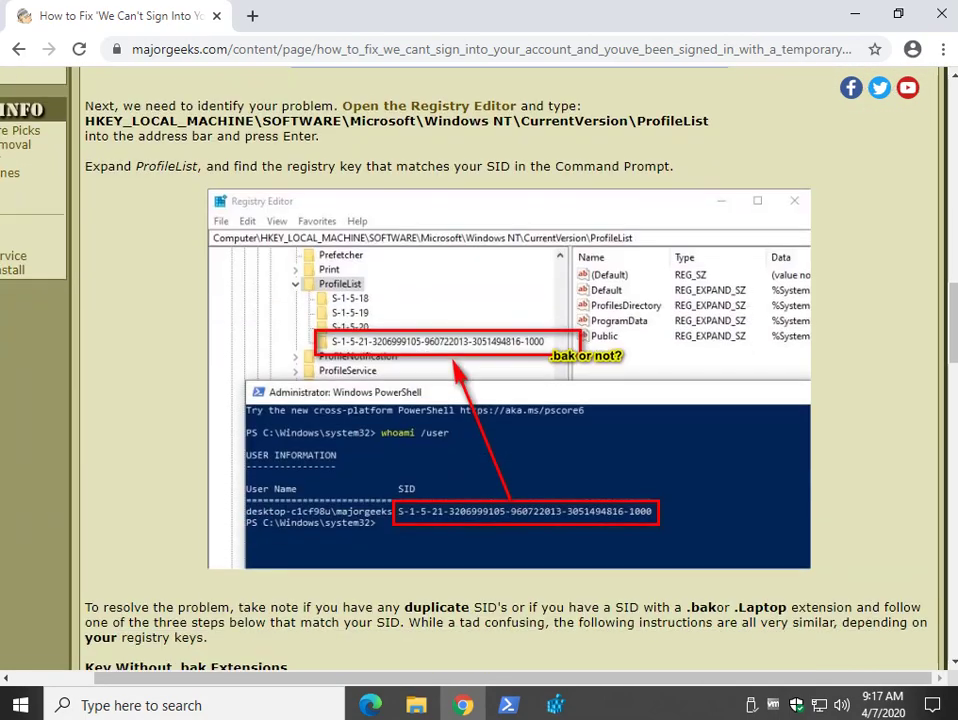
scroll(479, 370, down, 5)
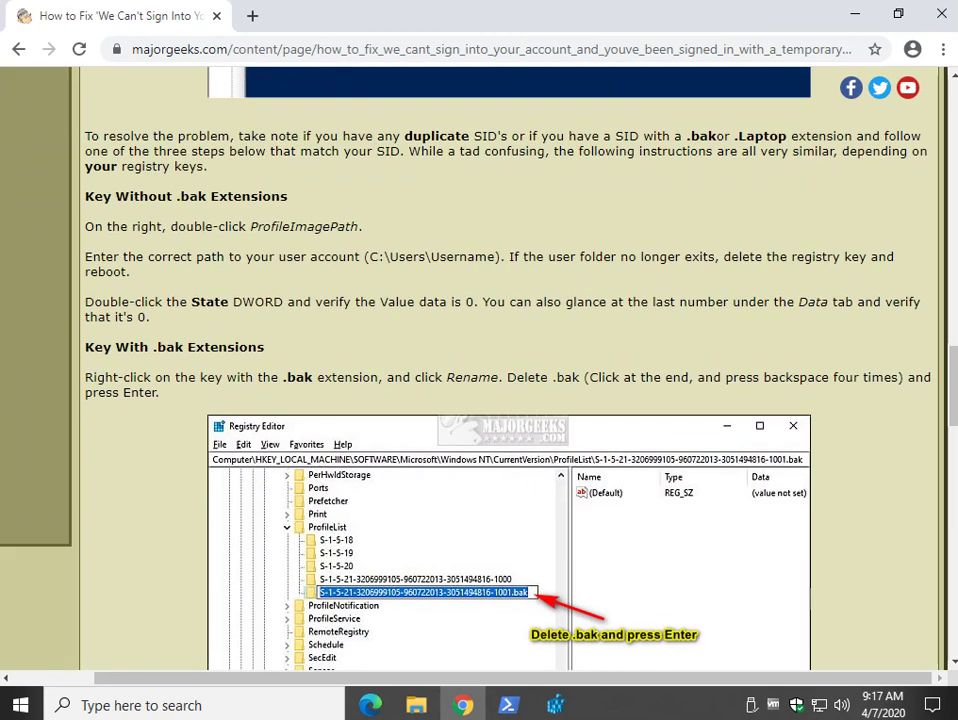
scroll(479, 370, up, 15)
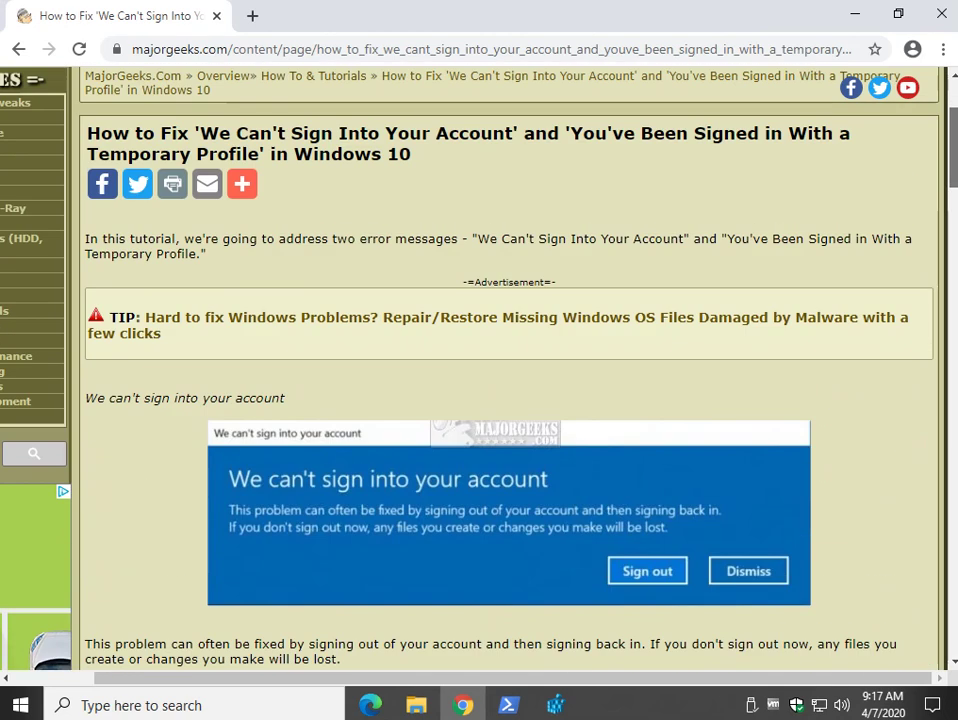
drag(952, 147, 952, 148)
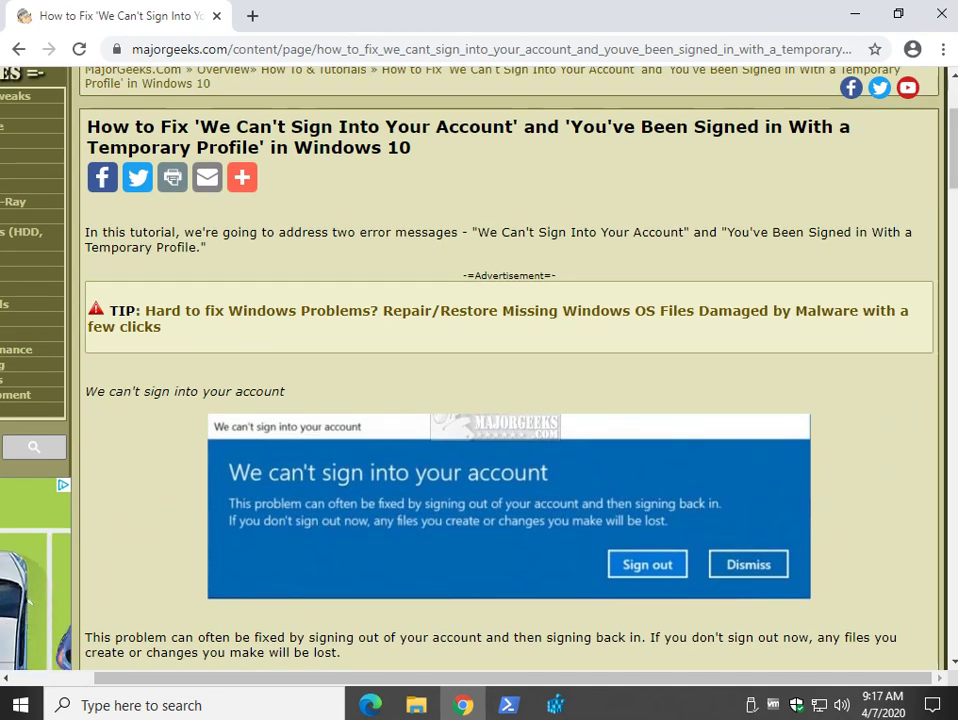
scroll(479, 370, down, 5)
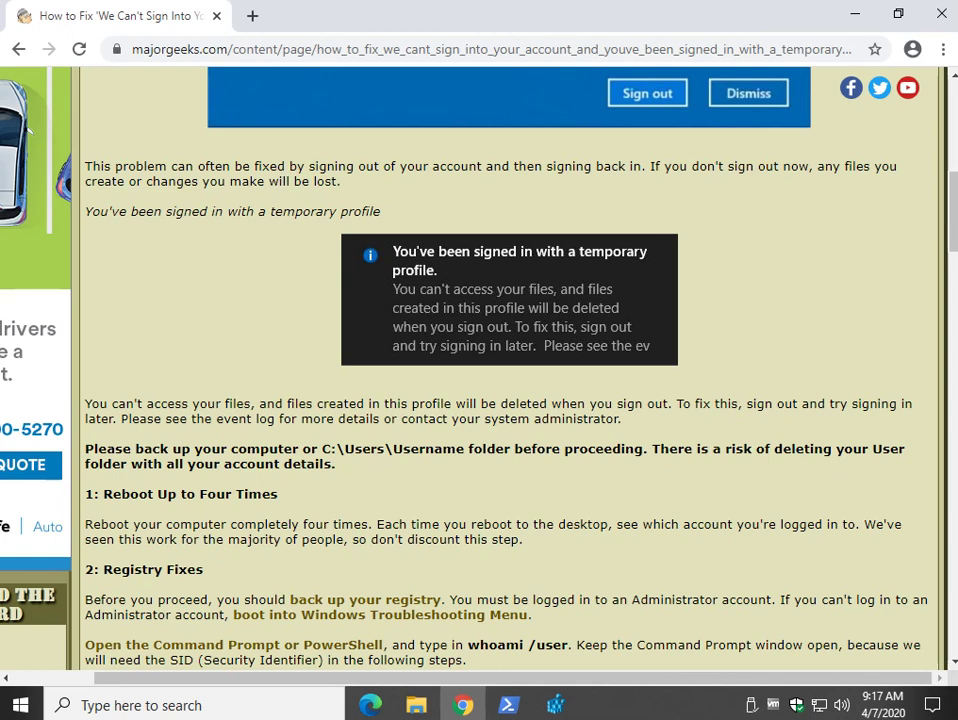
scroll(510, 370, up, 5)
scroll(510, 370, up, 2)
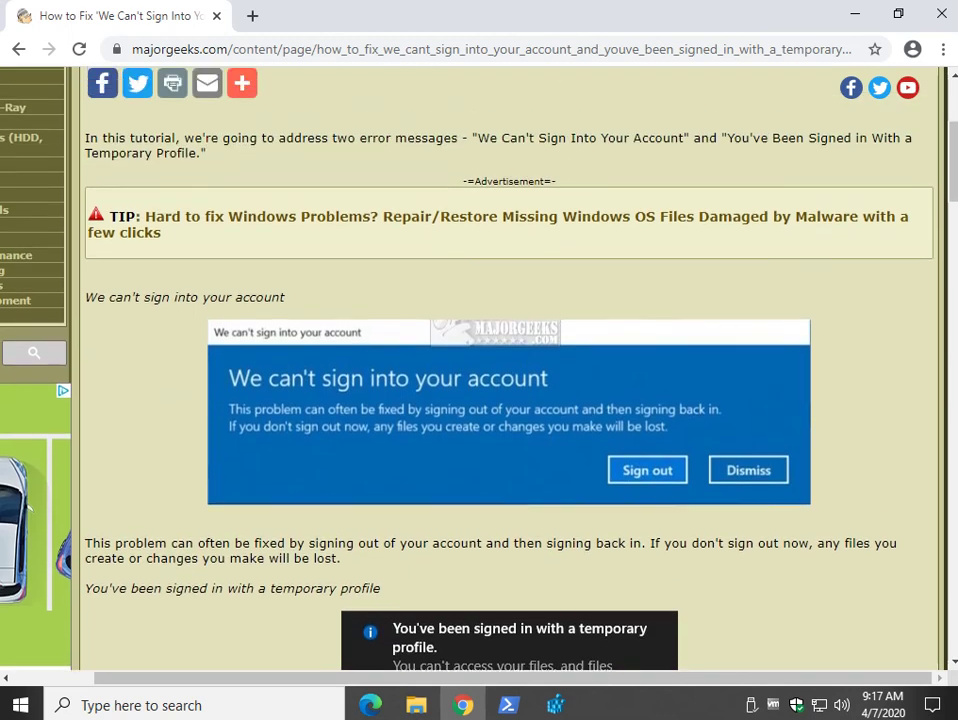
scroll(510, 370, up, 2)
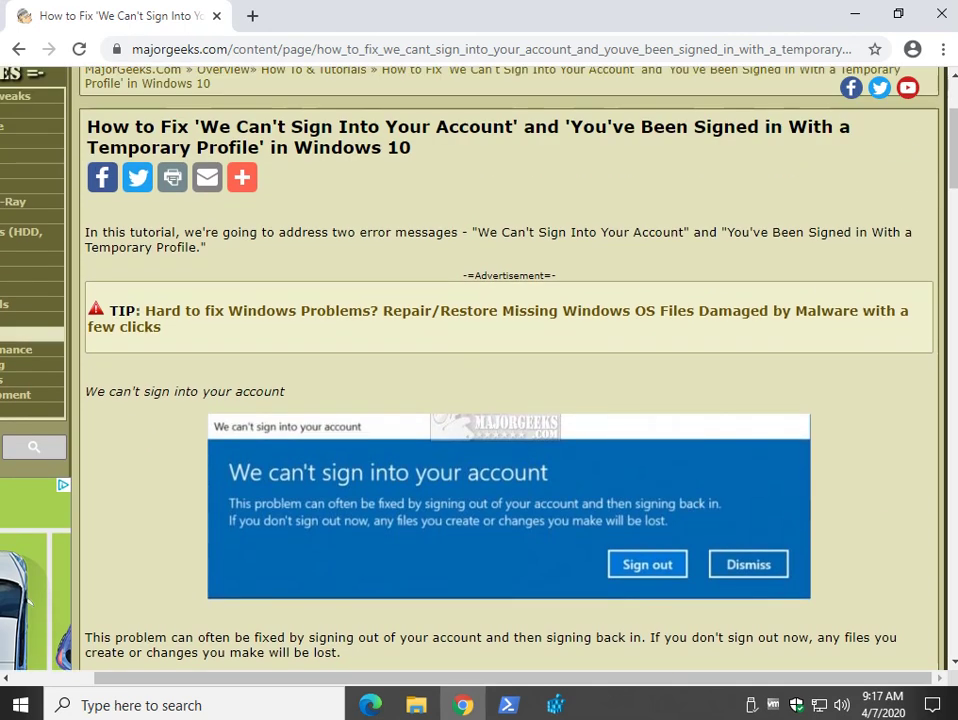